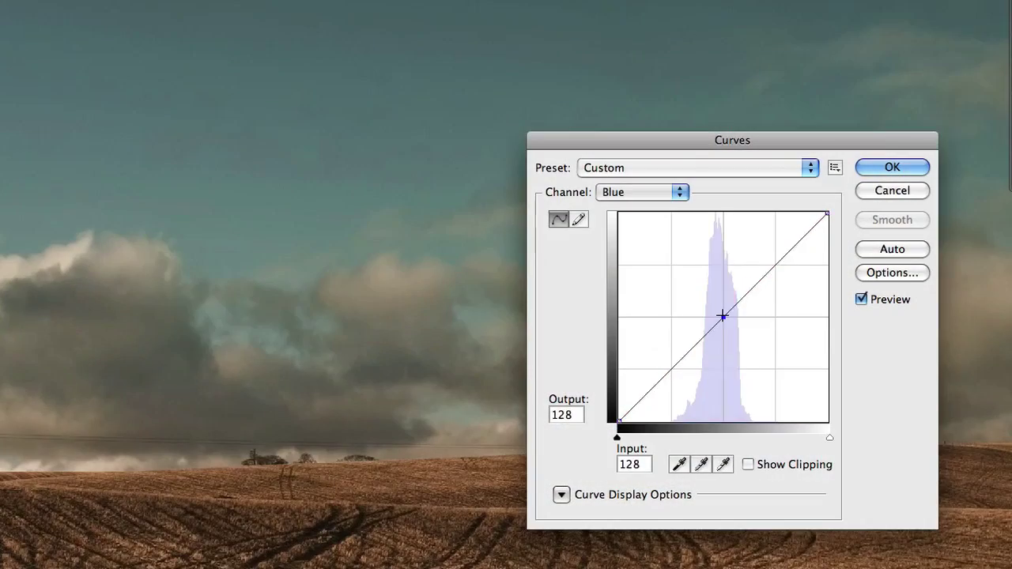
- Brighten the image slightly with a small blue-curve adjustment
drag(741, 282, 743, 280)
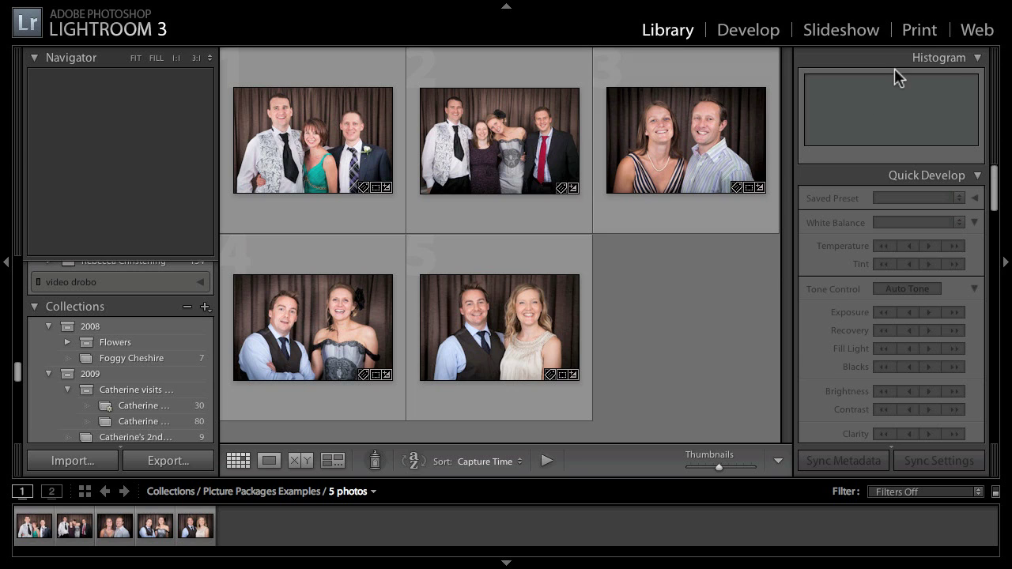
- In the Print module, collapse the left panel and module bar, shrink the filmstrip, and toggle the toolbar
click(913, 32)
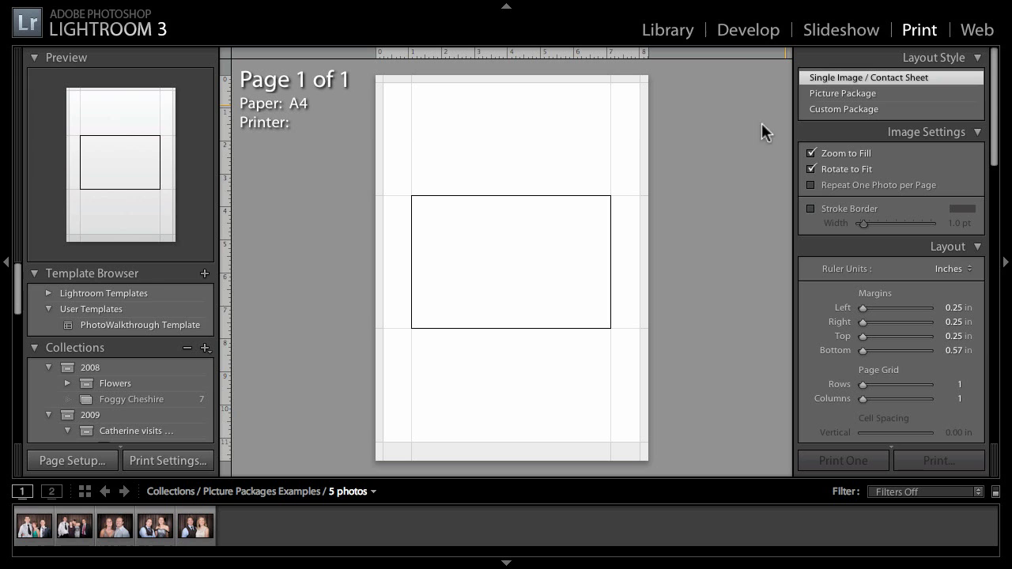
click(8, 264)
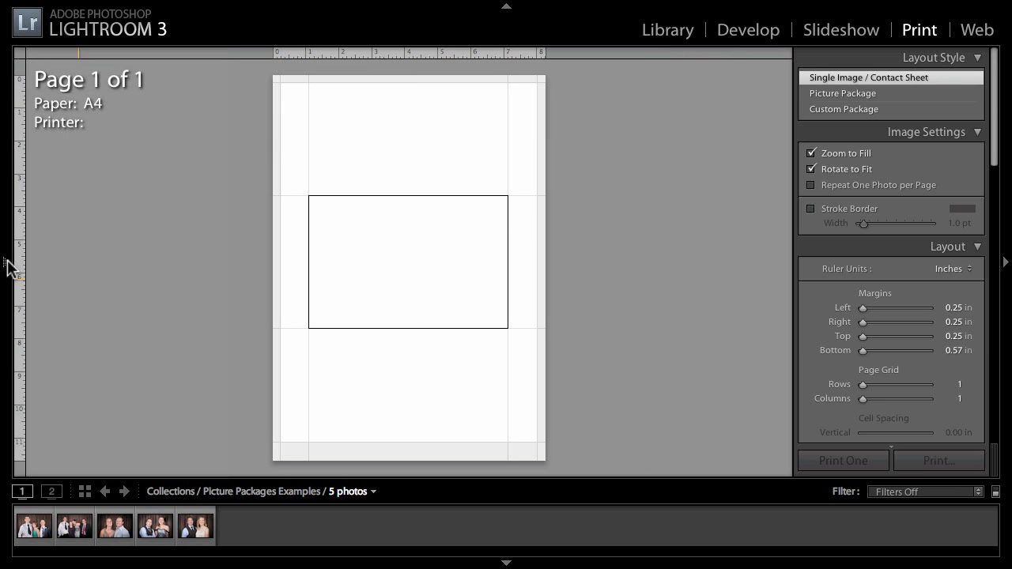
click(505, 6)
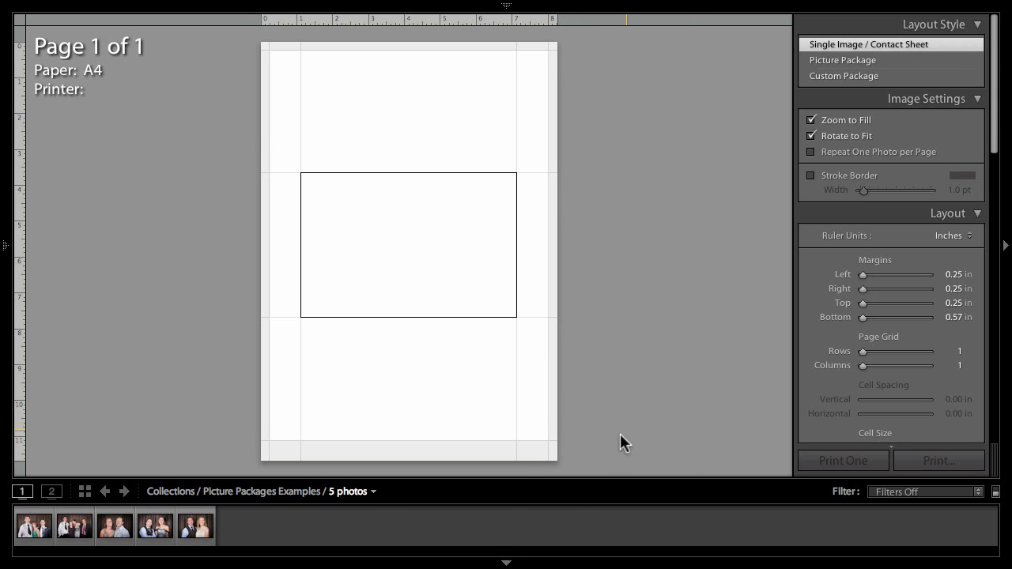
drag(586, 476, 583, 491)
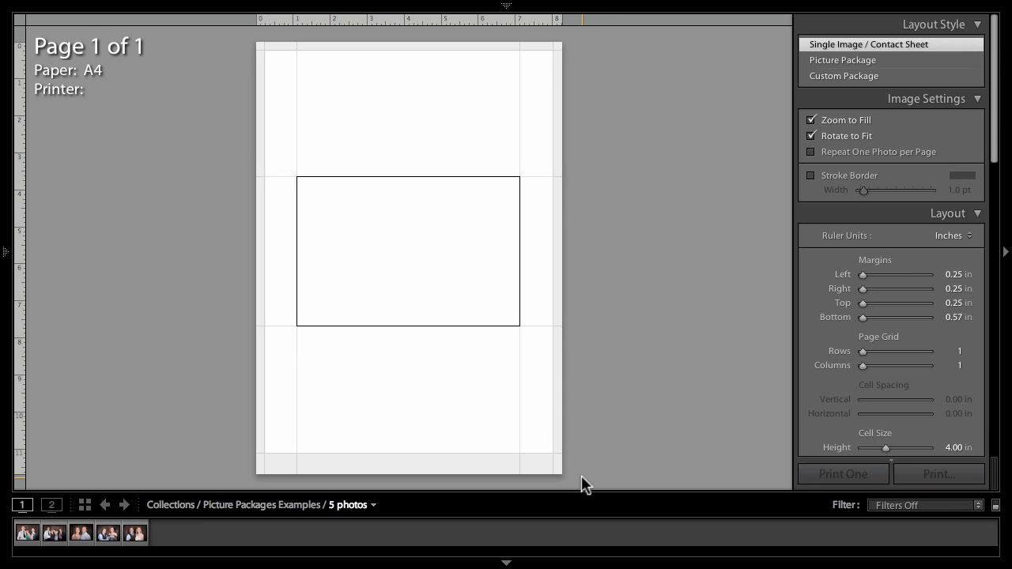
key(t)
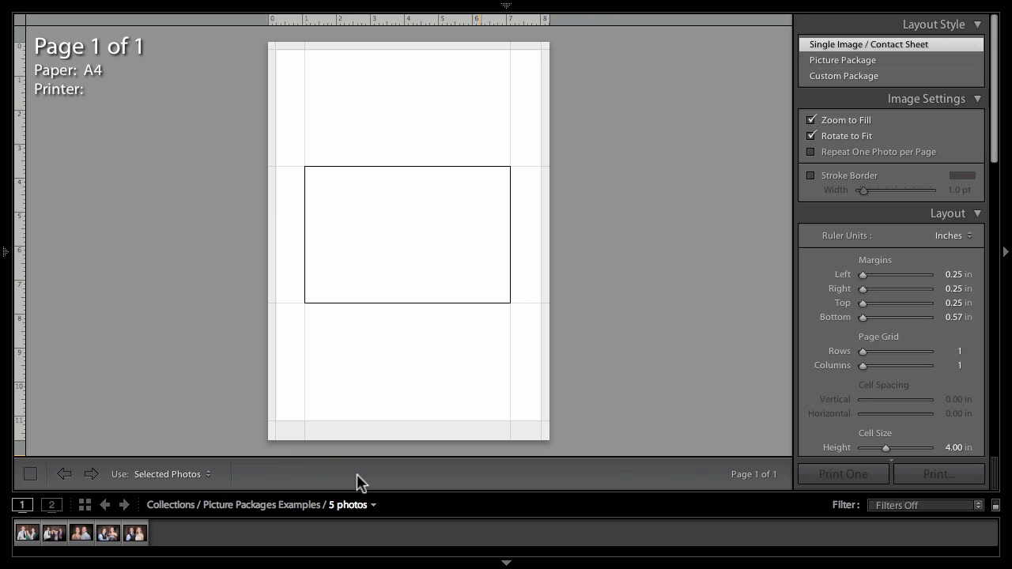
key(t)
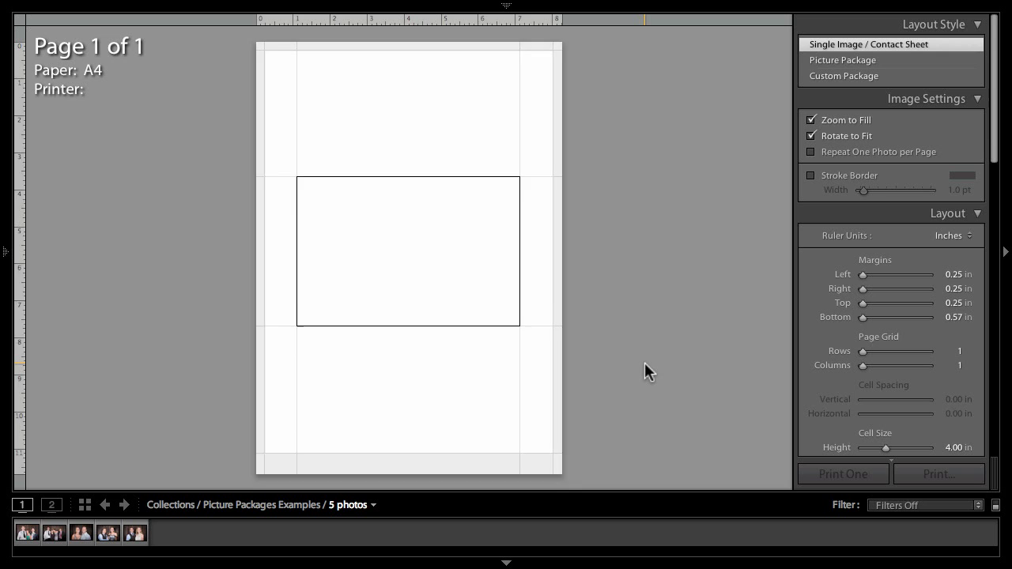
key(t)
key(t)
- Choose the Picture Package layout style and bring the Cells section into view
click(853, 60)
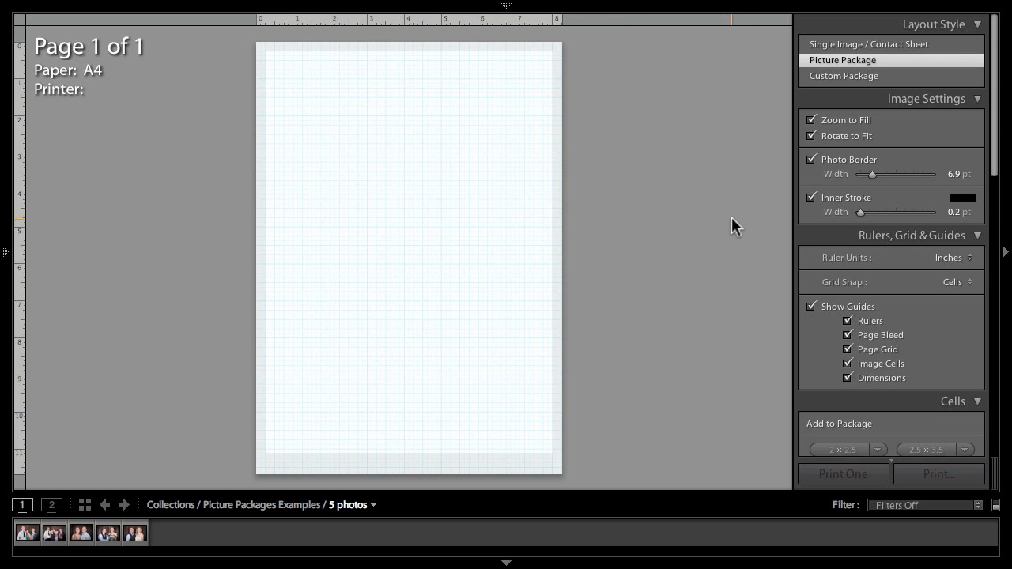
scroll(864, 210, down, 2)
scroll(865, 204, down, 1)
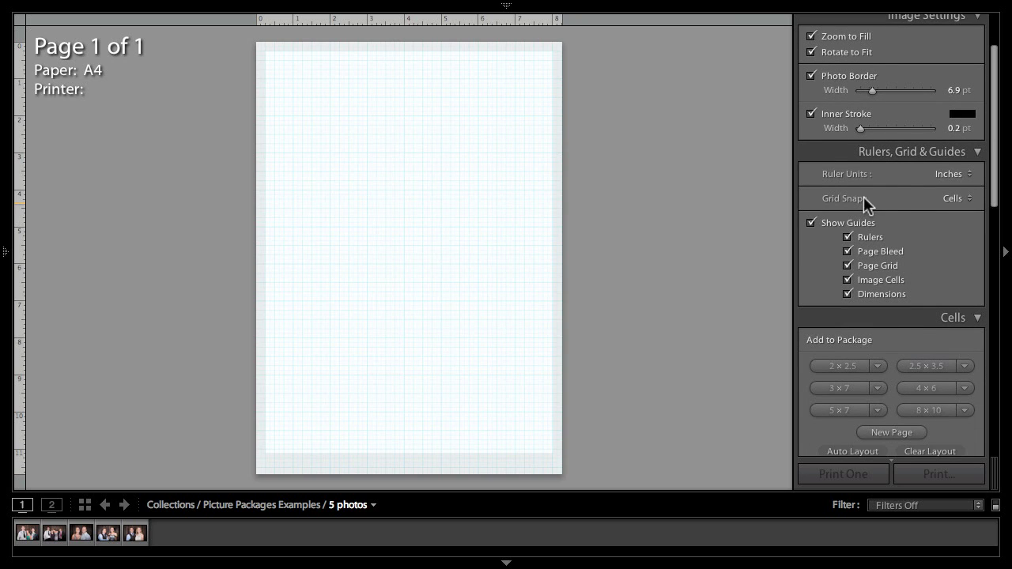
drag(1001, 124, 994, 203)
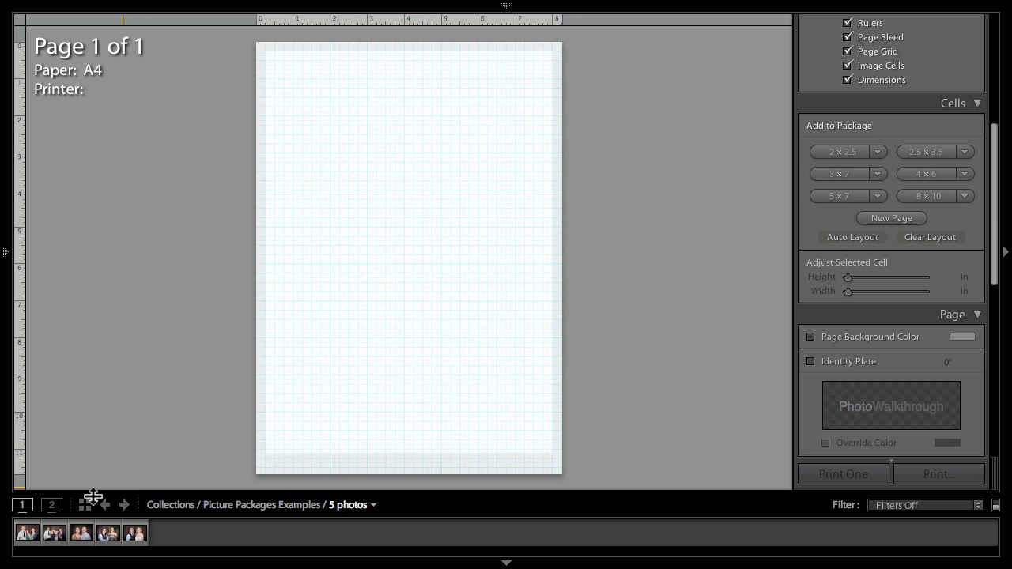
- Add the first wedding photo in one 6×4, two 3.5×2.5 and two 2.5×2 in cells
click(27, 534)
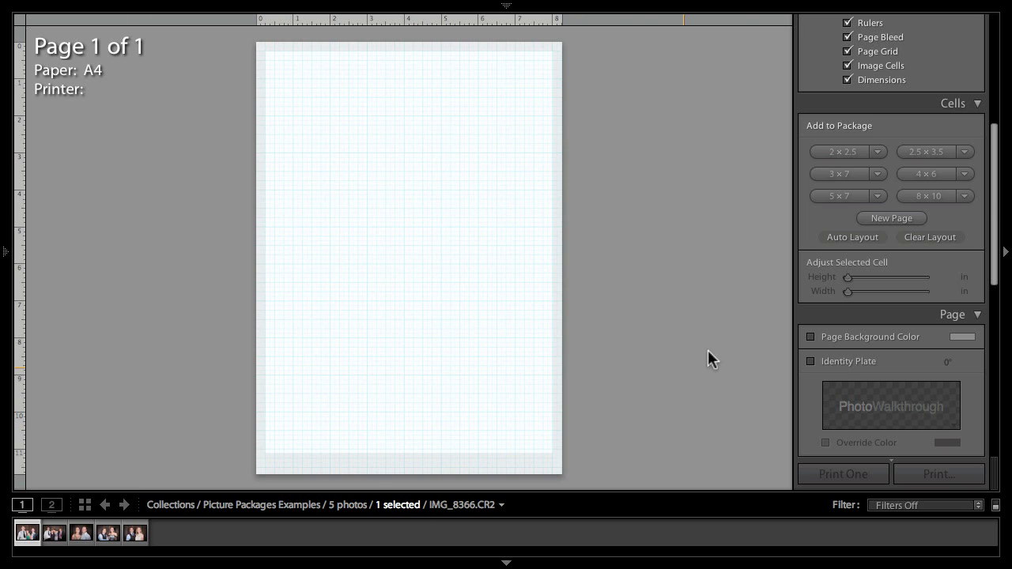
click(922, 175)
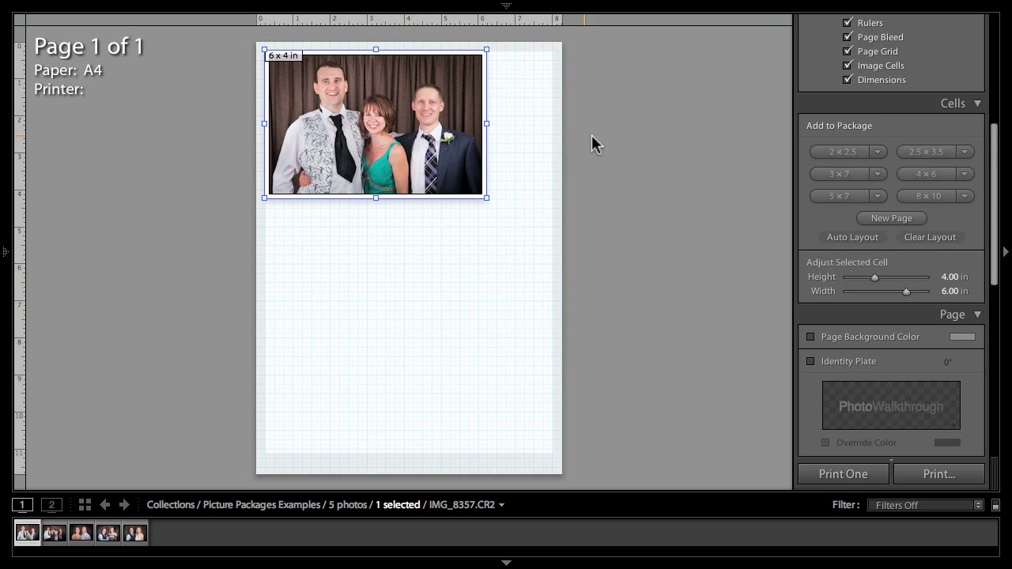
click(938, 152)
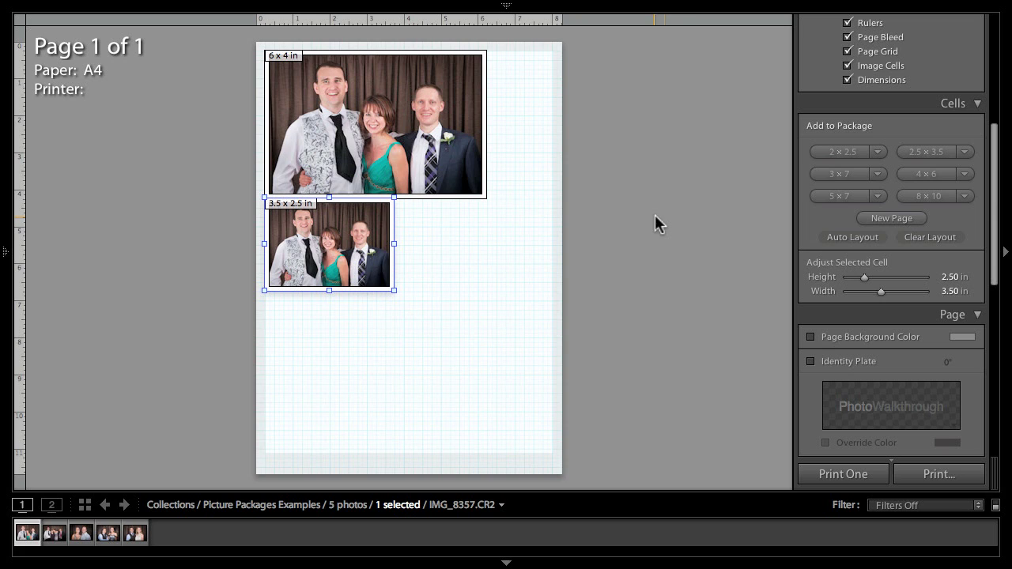
click(923, 152)
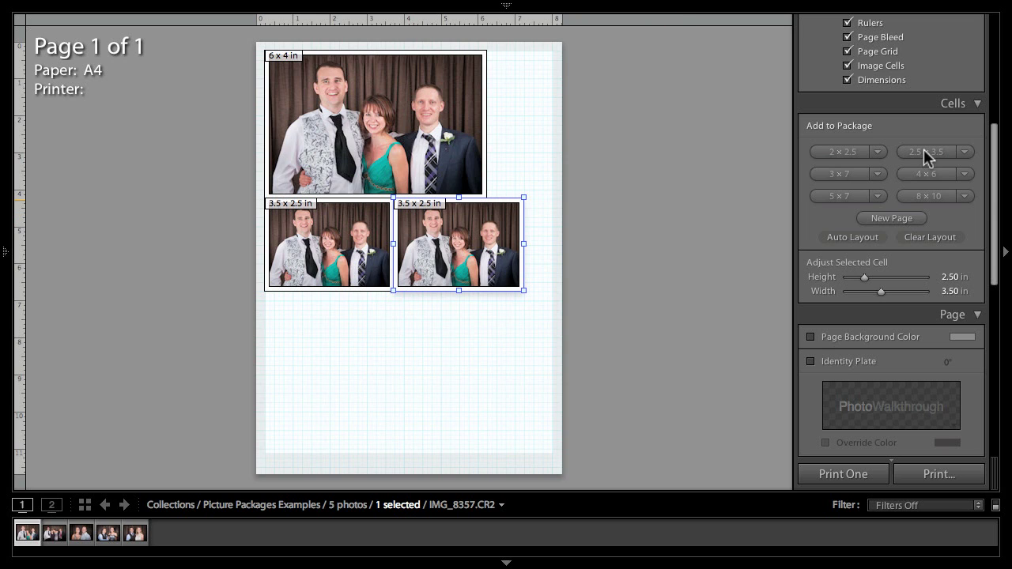
click(843, 153)
click(842, 155)
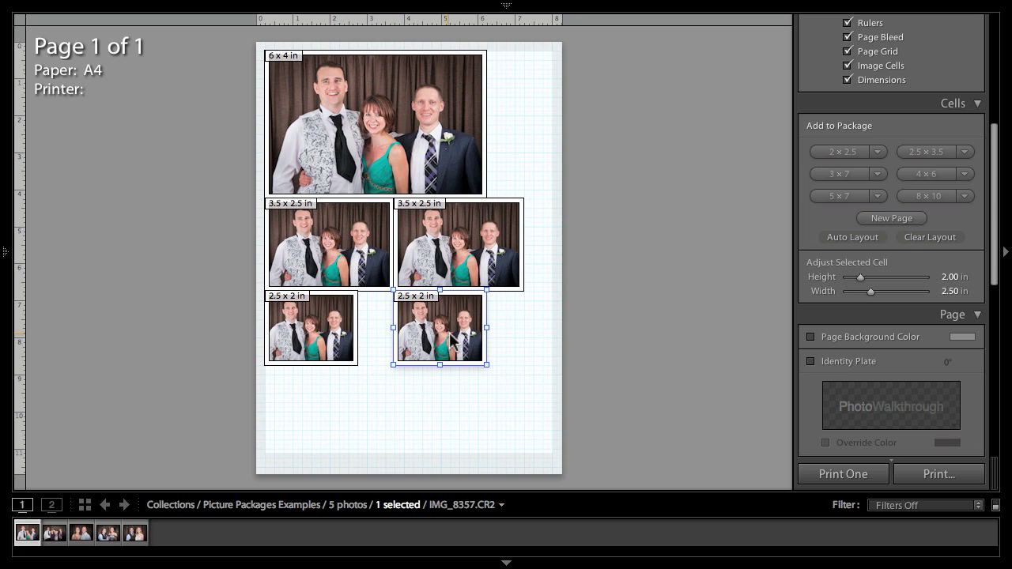
- Line up three 2.5×2 in cells in a row and delete the 3.5×2.5 in cells
drag(456, 324, 404, 341)
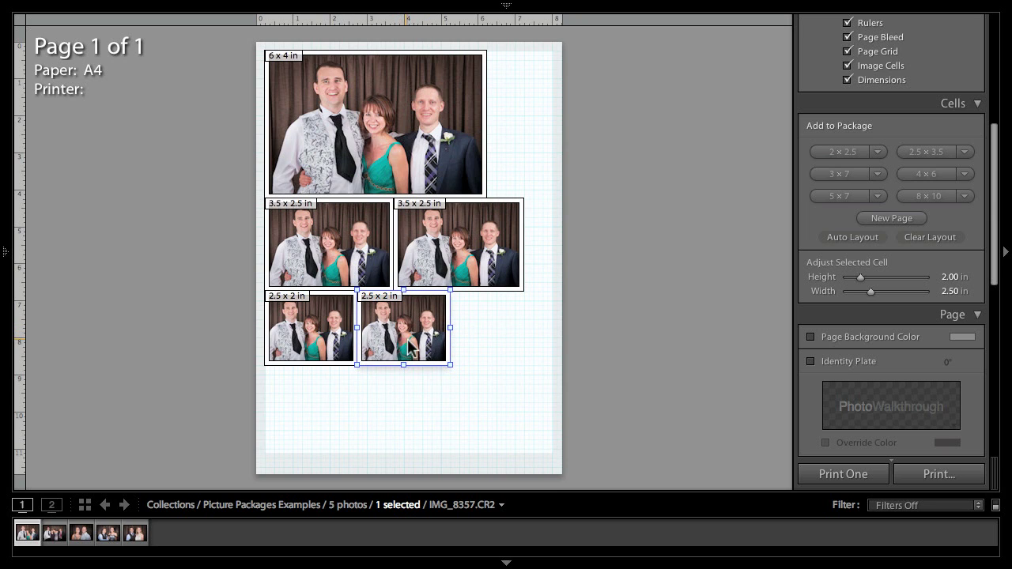
click(848, 152)
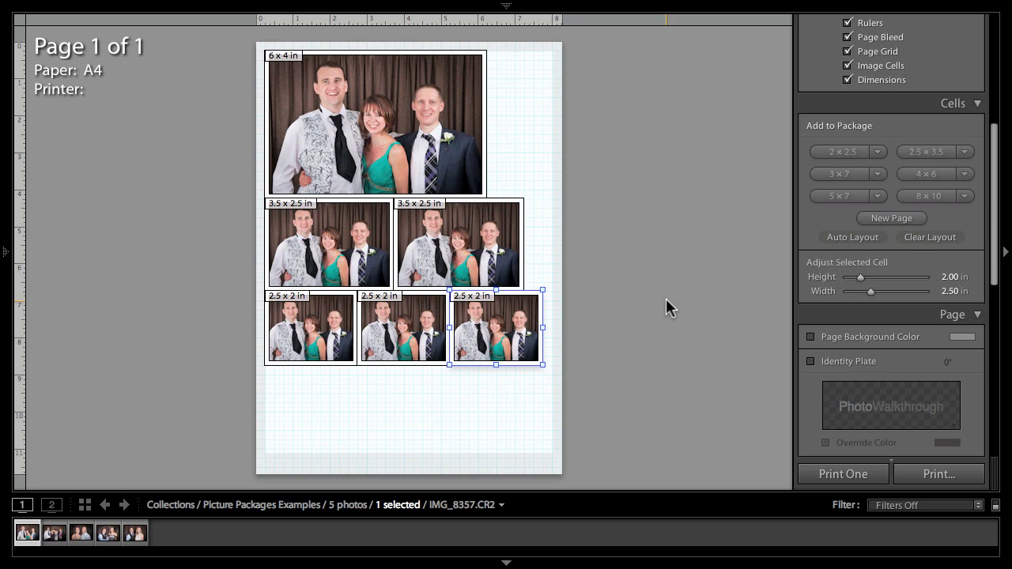
click(345, 264)
drag(344, 265, 429, 265)
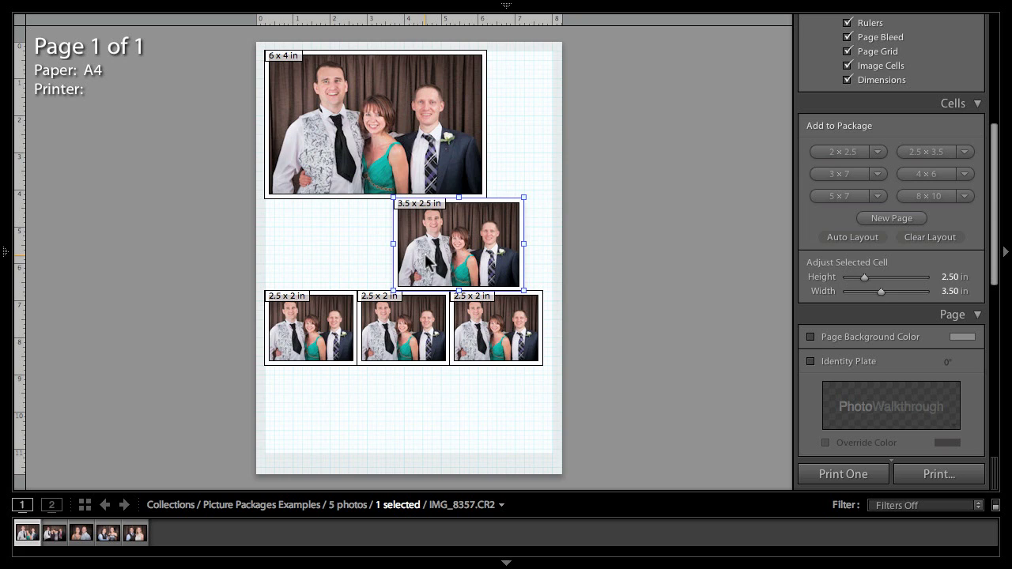
key(Delete)
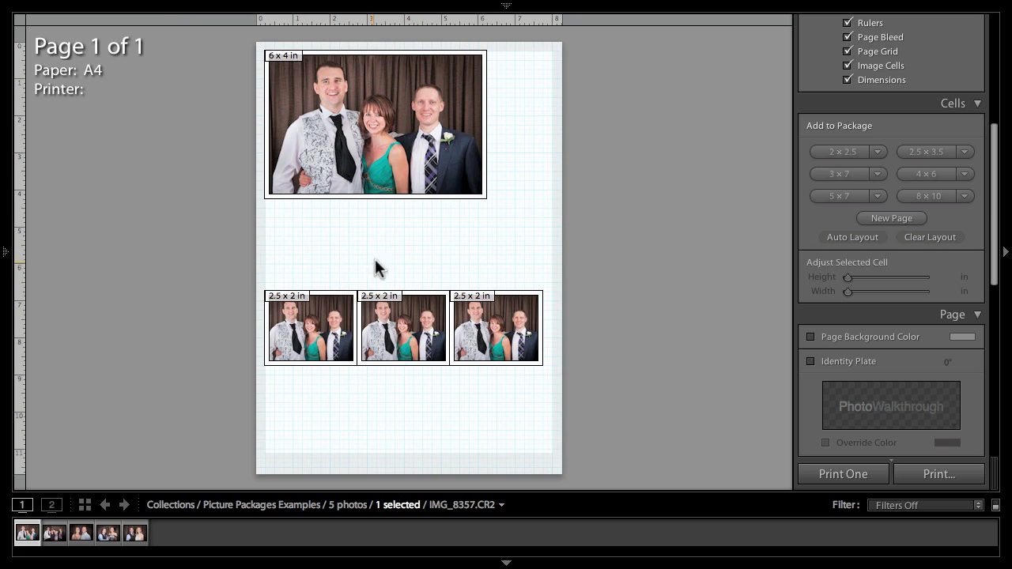
- Add a second 6×4 in cell to page 1 and Auto Layout all the cells
click(928, 174)
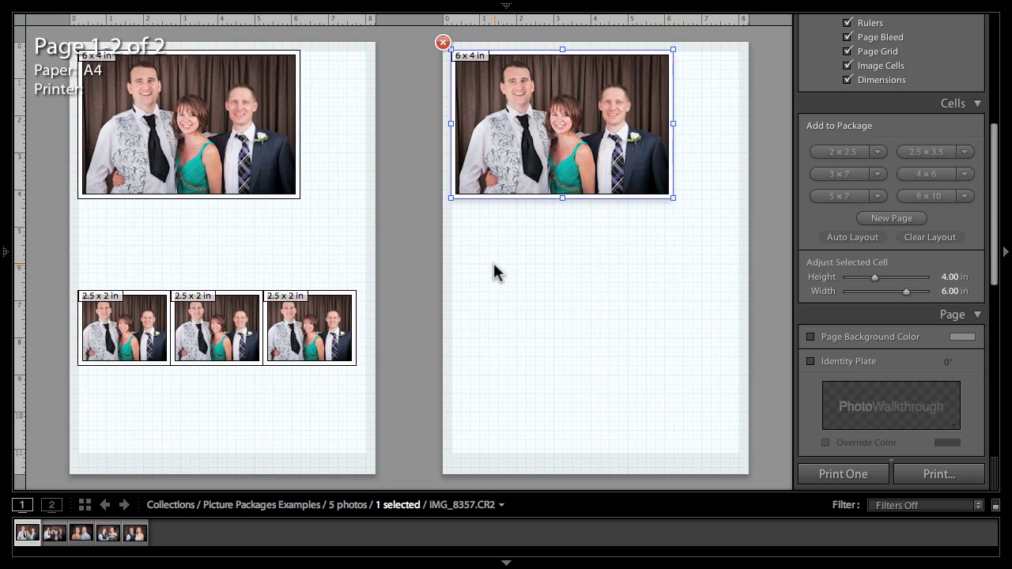
drag(538, 154, 202, 305)
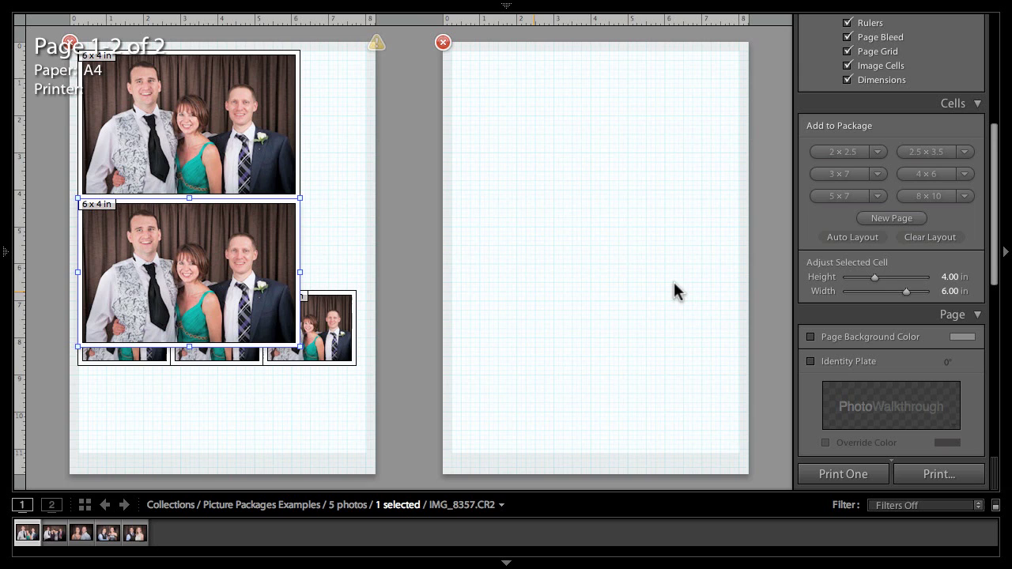
click(858, 239)
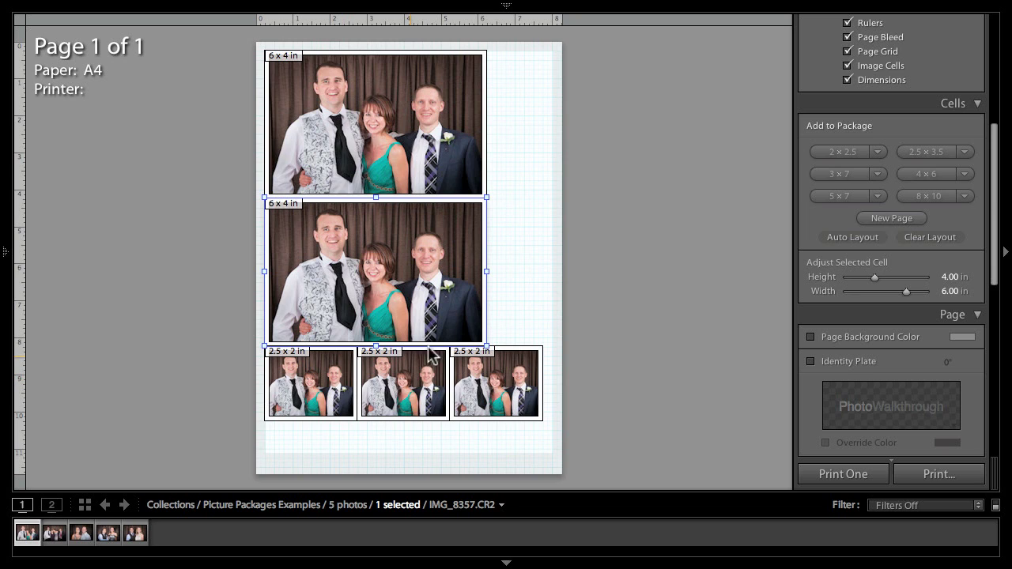
- Add a new page with a 7×5 in cell stretched to about 7.76 × 10.88 in
click(507, 308)
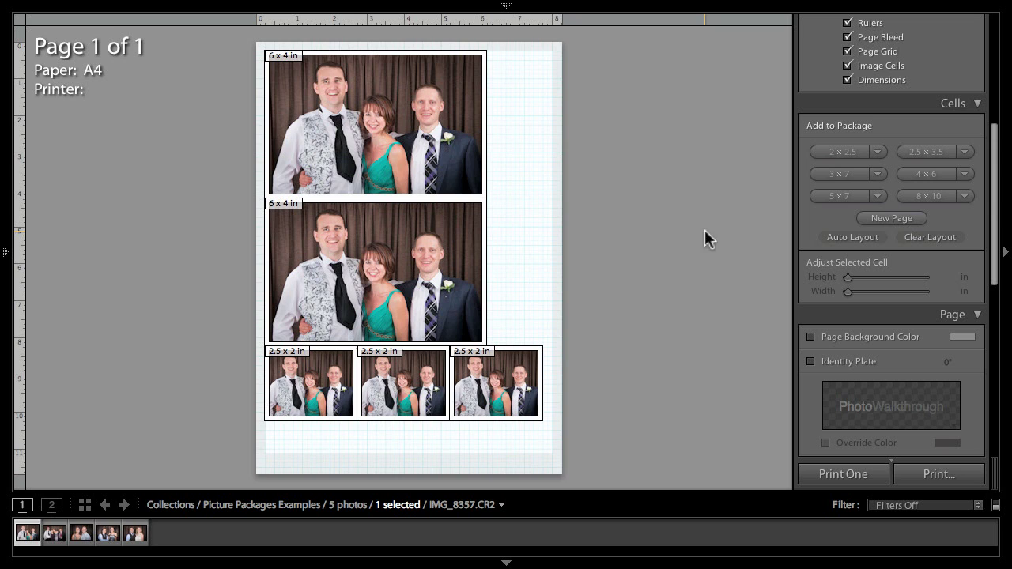
click(872, 218)
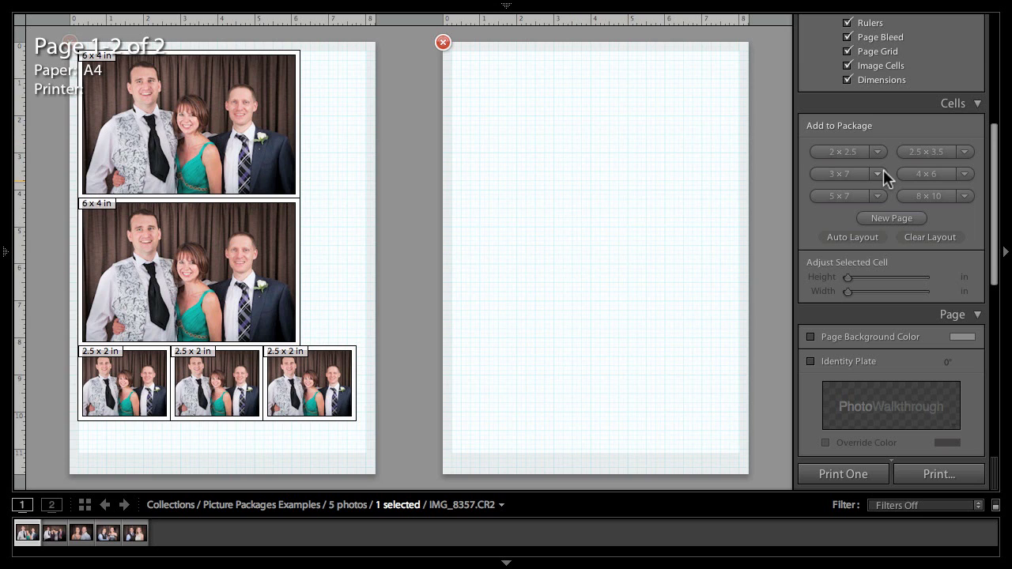
click(840, 196)
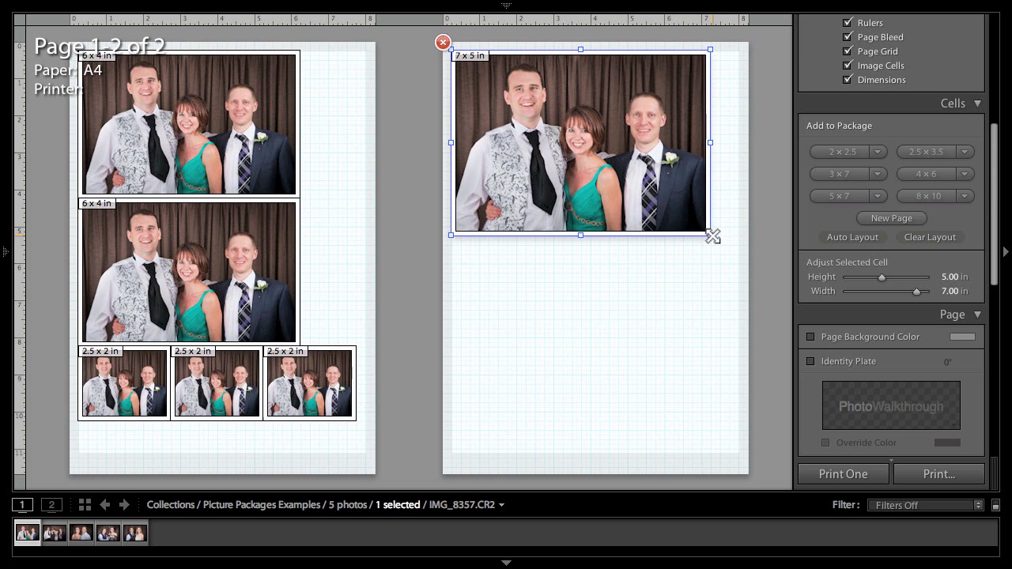
drag(712, 236, 740, 456)
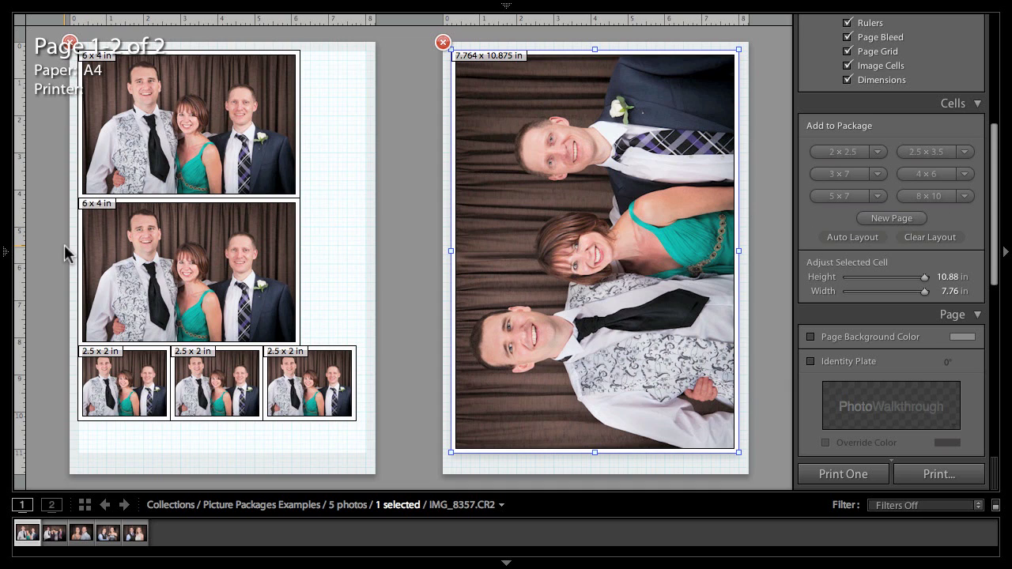
- Pin the left panel open and set the paper size to A3 in Page Setup
click(6, 251)
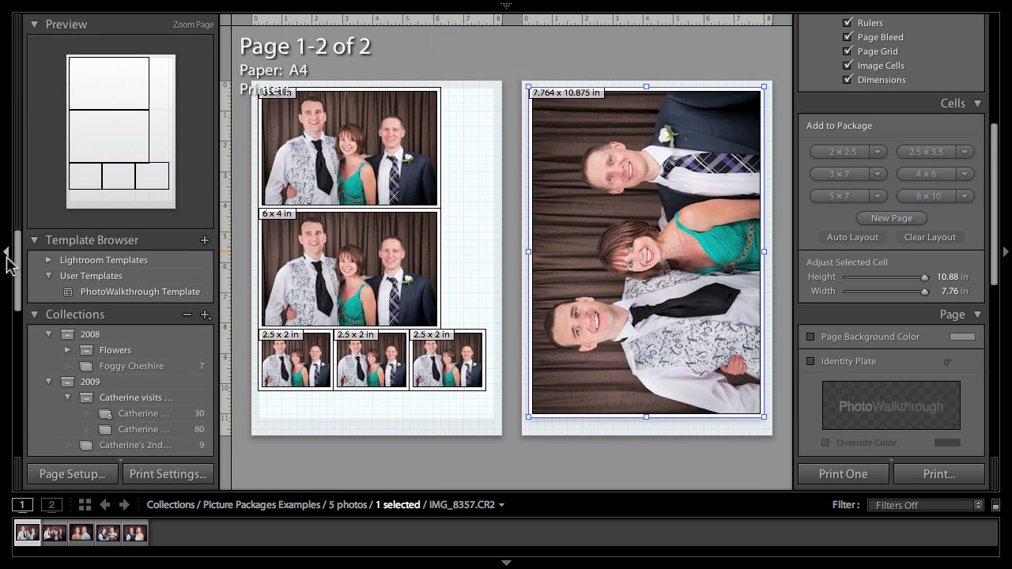
click(69, 475)
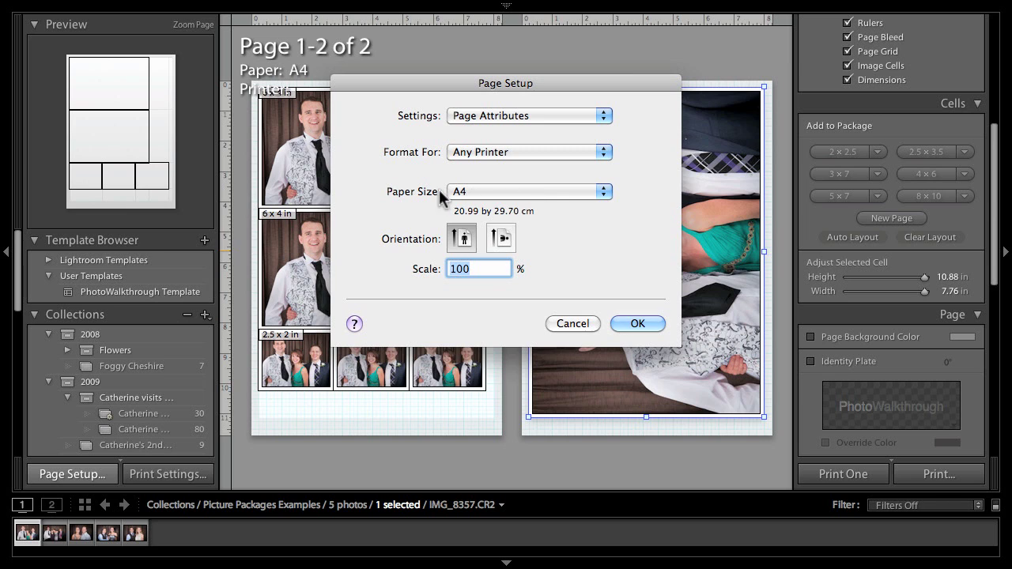
click(561, 191)
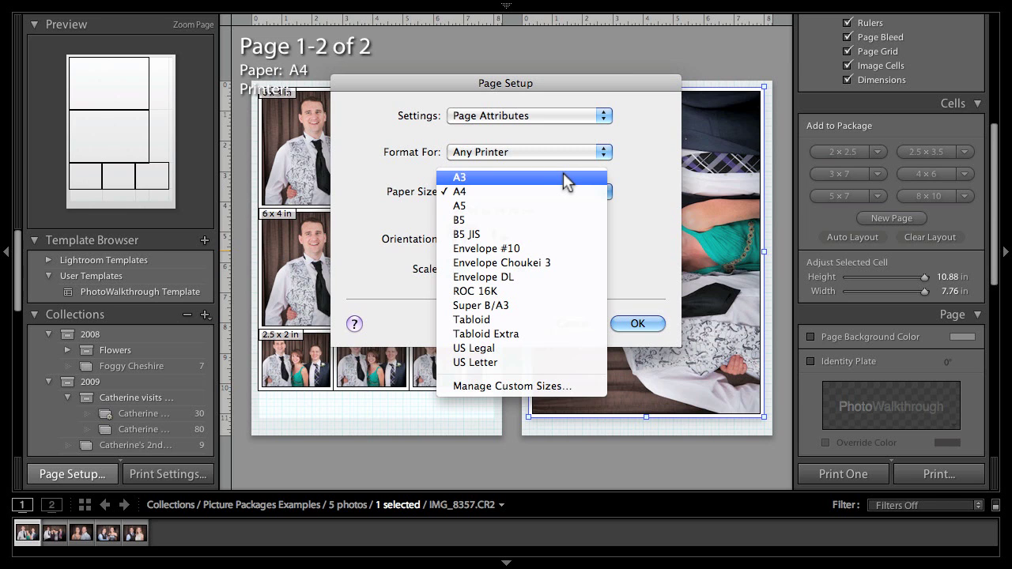
click(562, 175)
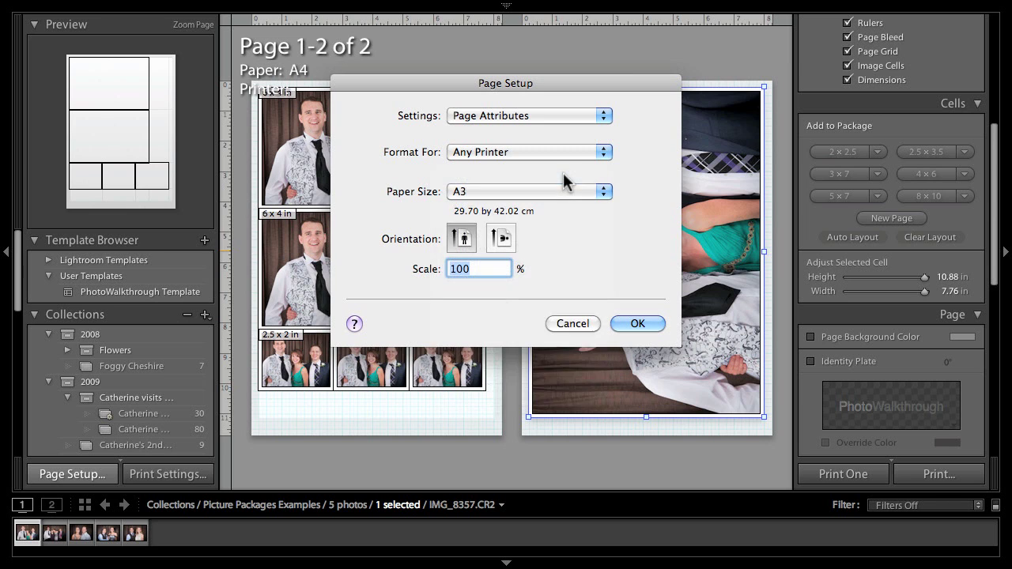
click(650, 324)
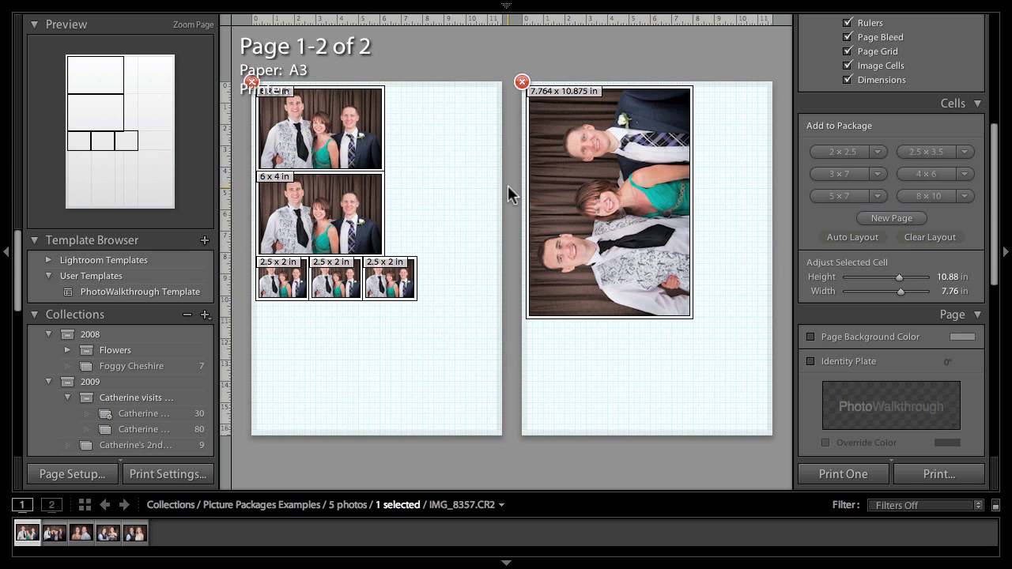
- Delete the page-2 cell, add a 10×8 in cell, then remove page 2
click(609, 204)
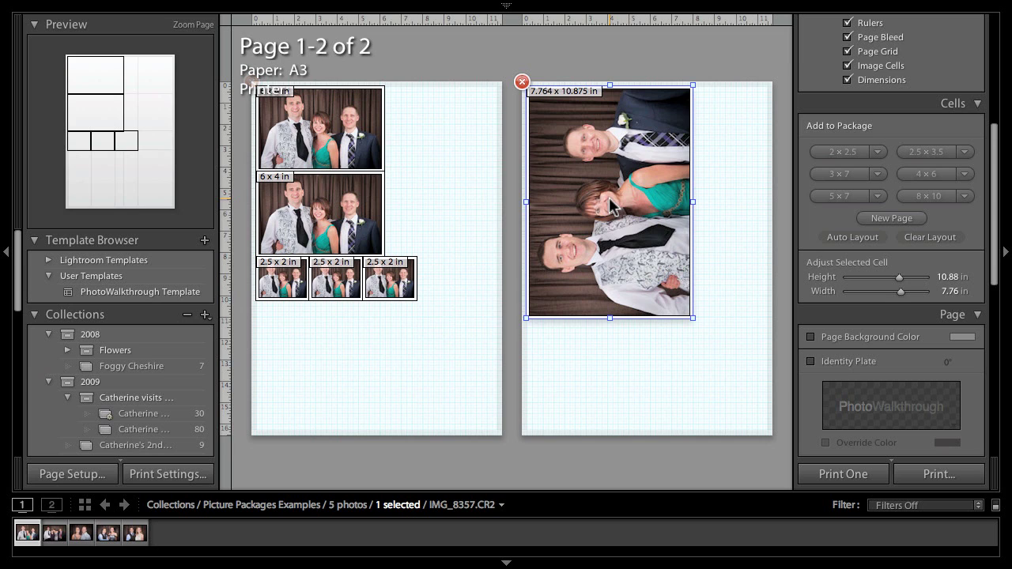
key(Delete)
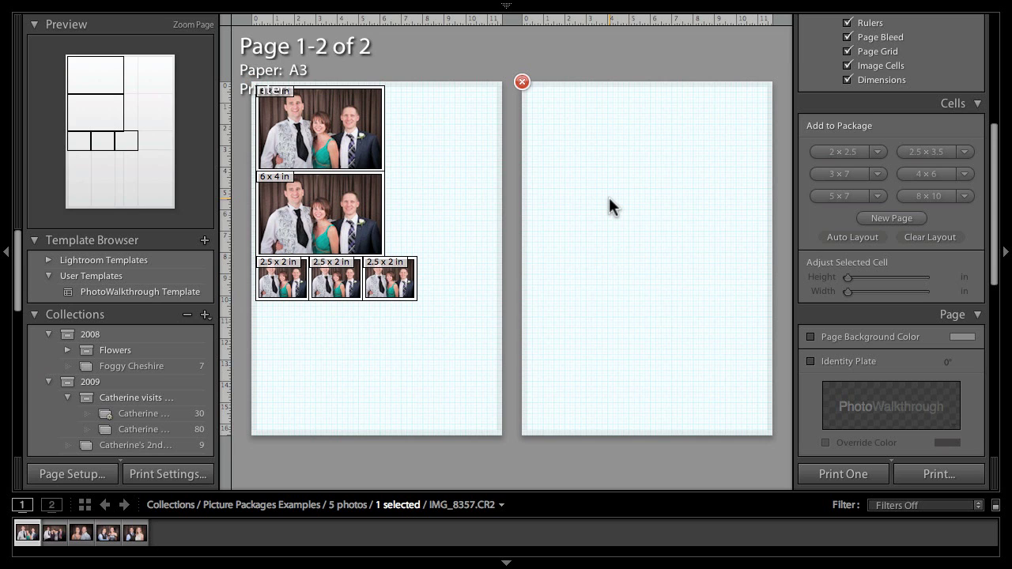
click(922, 195)
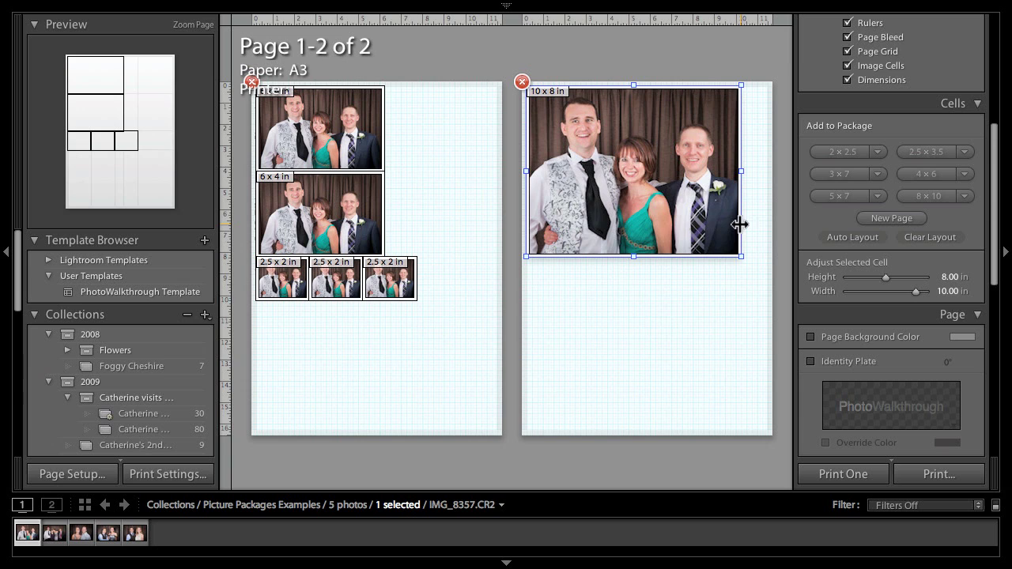
click(522, 82)
- Set the paper size back to A4 in Page Setup
click(50, 475)
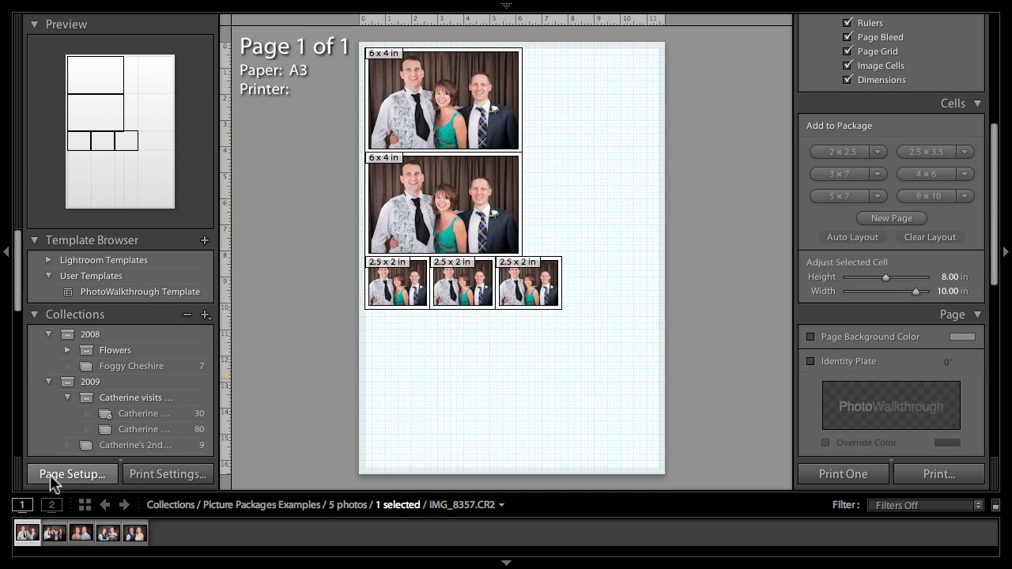
click(556, 191)
click(546, 204)
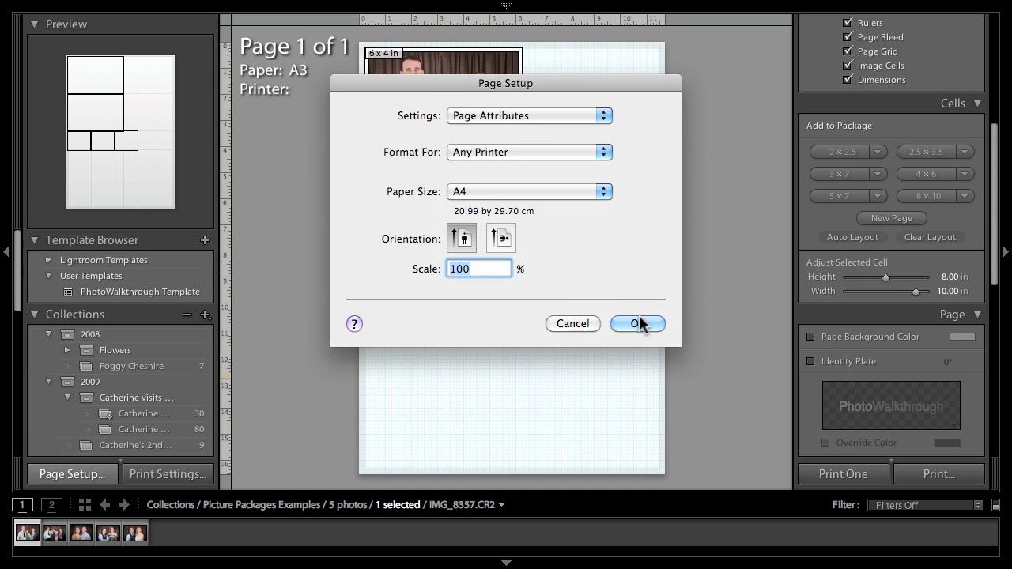
click(636, 321)
- Add a 7×5 in cell on page 2 and stretch it to 7.764 × 10.875 in
click(858, 197)
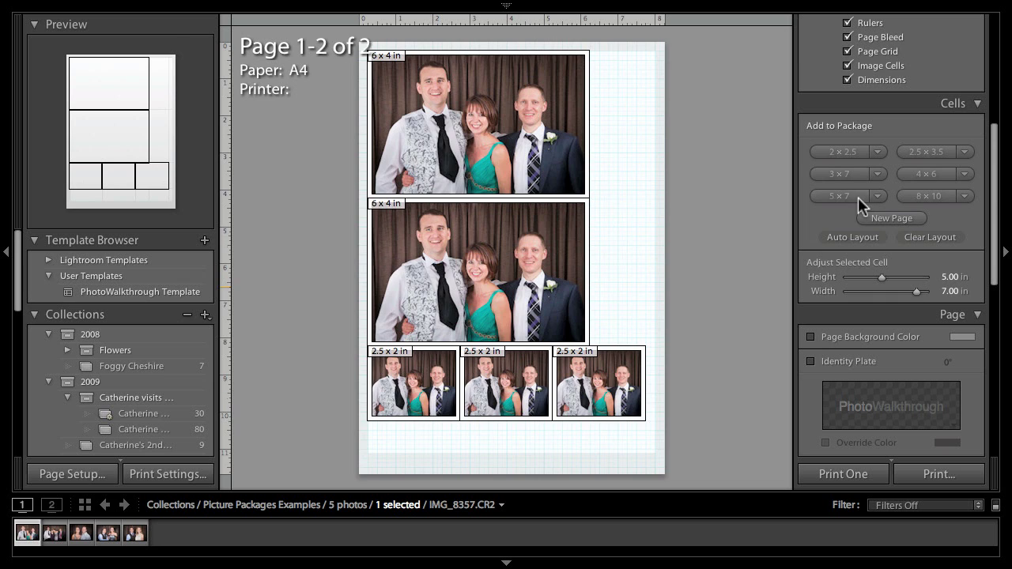
drag(741, 235, 774, 427)
click(498, 406)
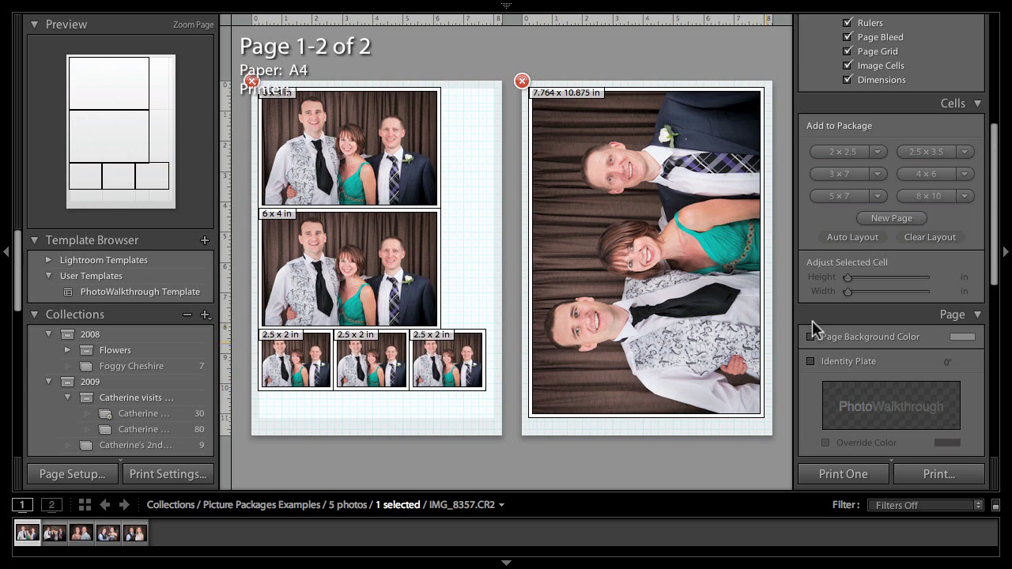
- Toggle Zoom to Fill off and on several times, leaving photos filling their cells
scroll(924, 287, up, 5)
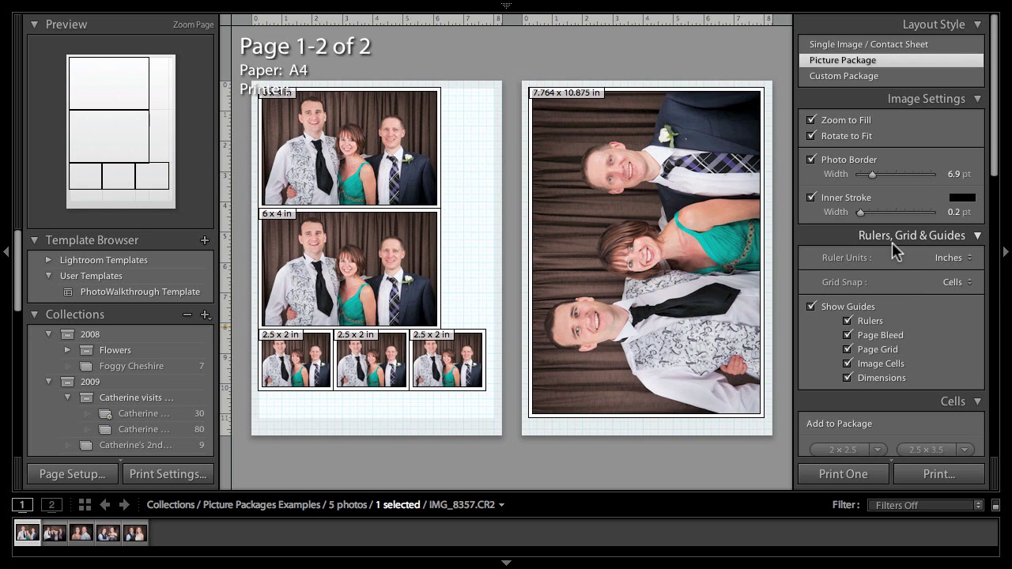
click(818, 121)
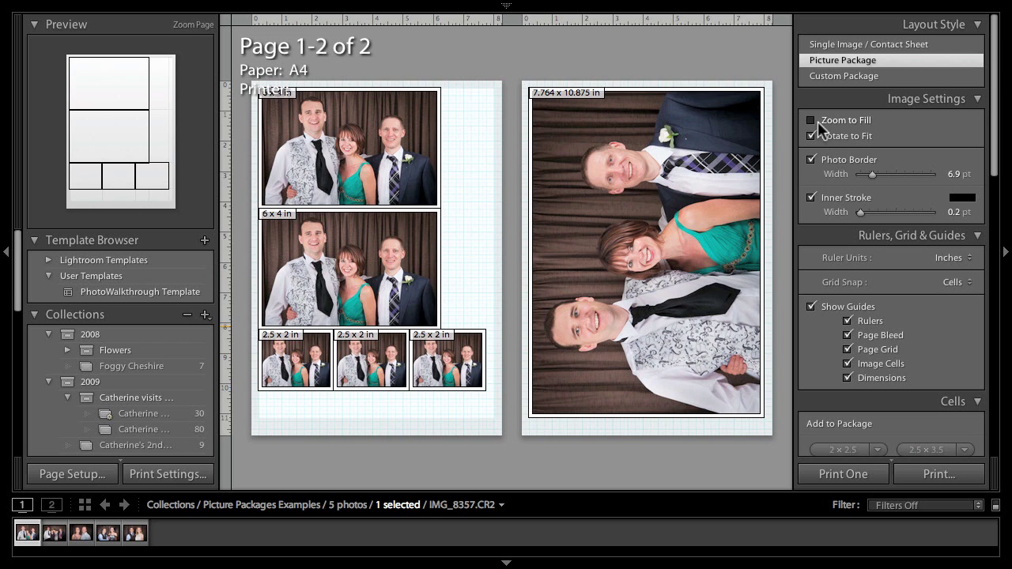
click(817, 121)
click(817, 121)
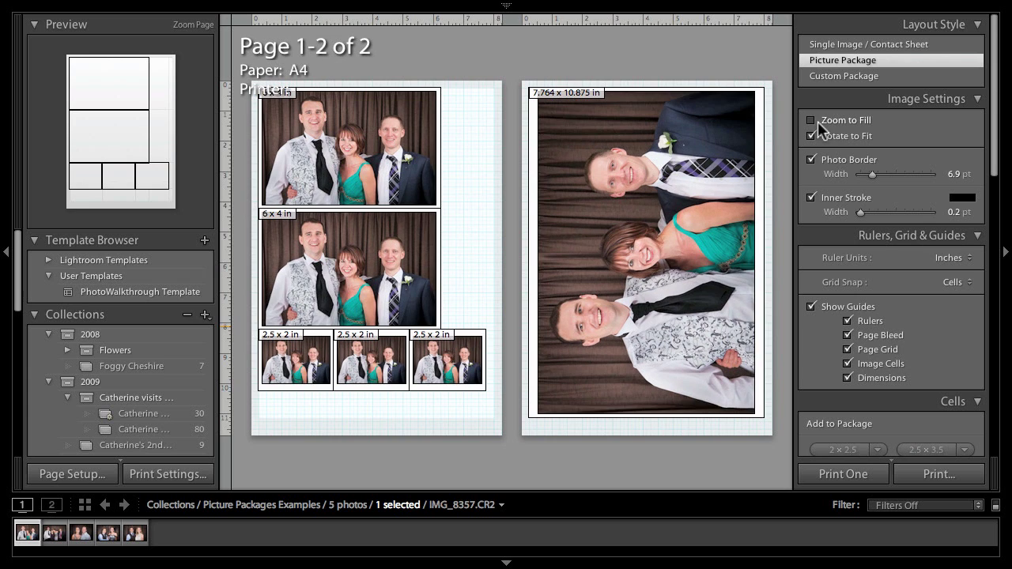
click(817, 121)
click(818, 121)
click(817, 121)
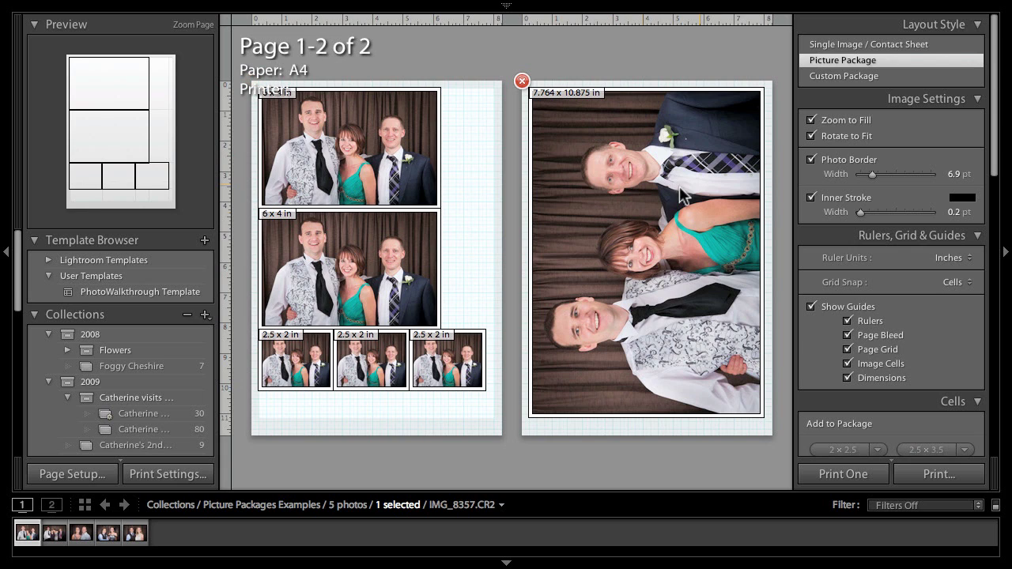
- Try other fit options, then re-enable Rotate to Fit so the page-2 photo turns sideways
click(851, 119)
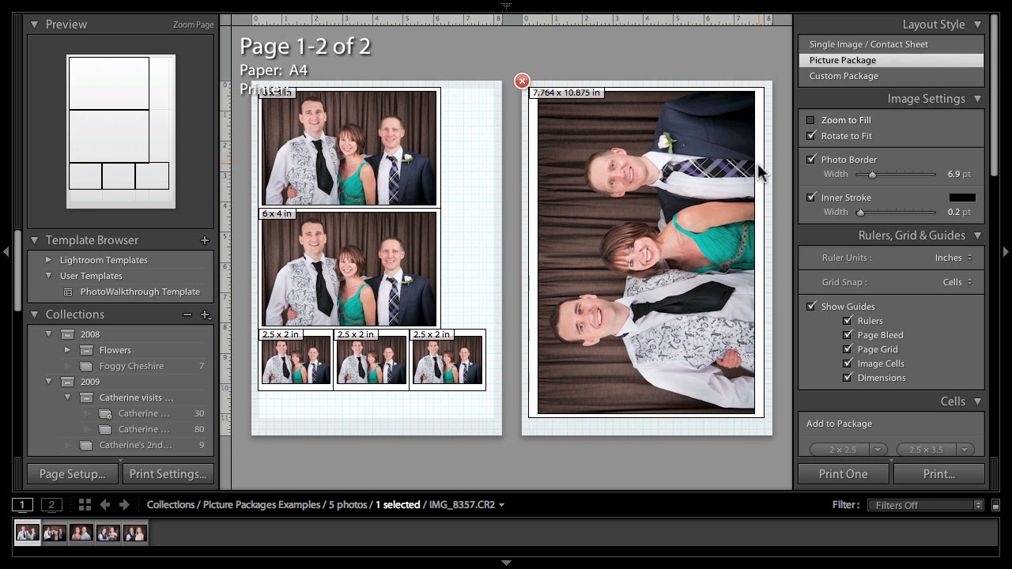
click(840, 118)
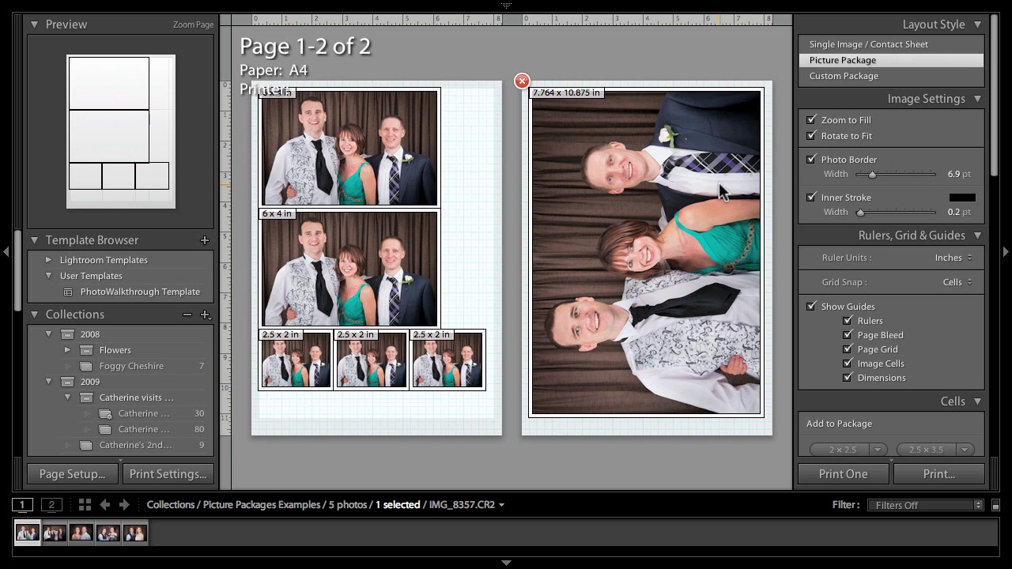
click(832, 135)
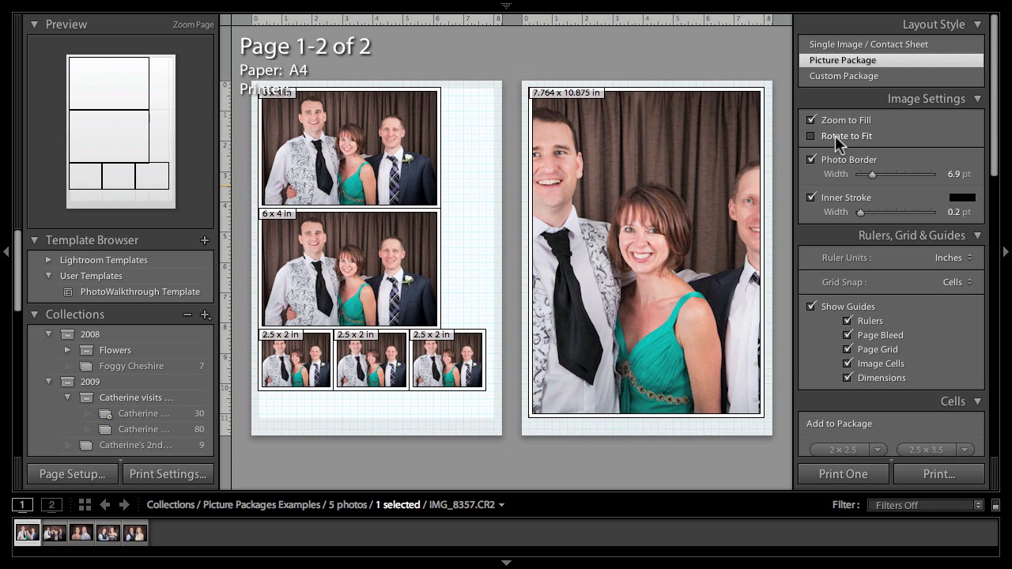
mouse_move(697, 163)
click(828, 132)
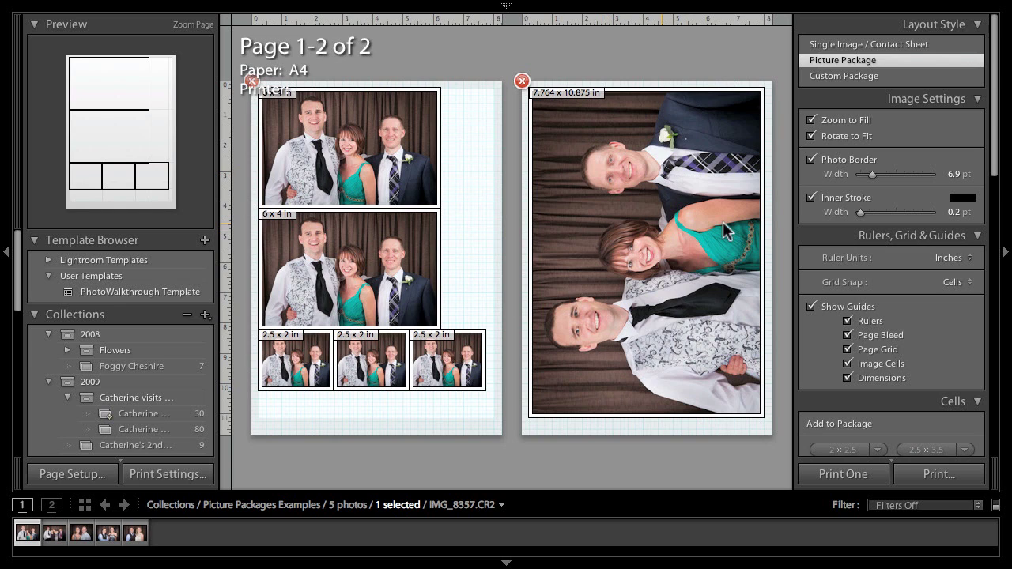
click(811, 161)
click(811, 161)
click(811, 160)
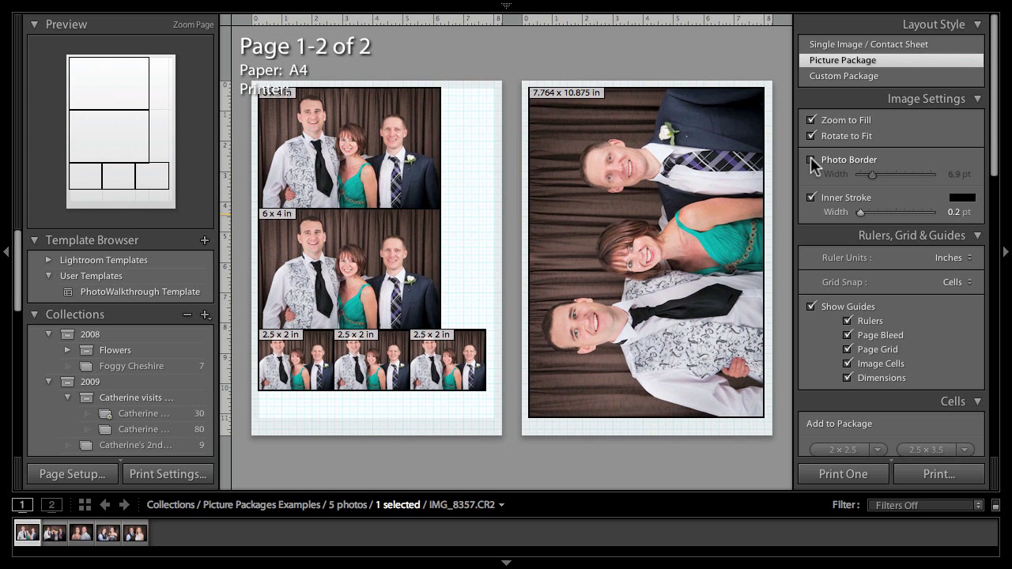
click(811, 160)
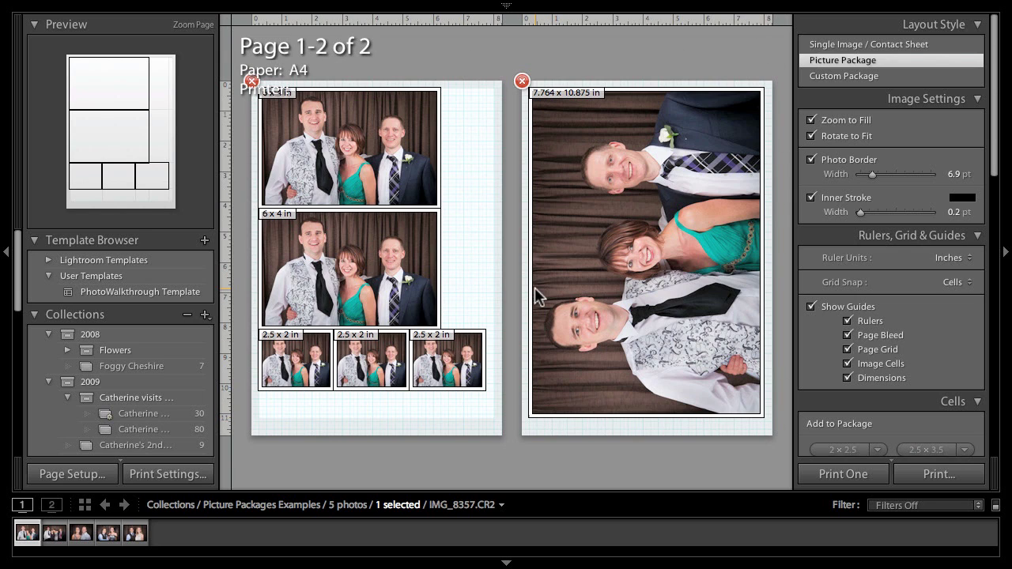
click(826, 196)
click(826, 196)
click(829, 197)
click(829, 197)
click(829, 198)
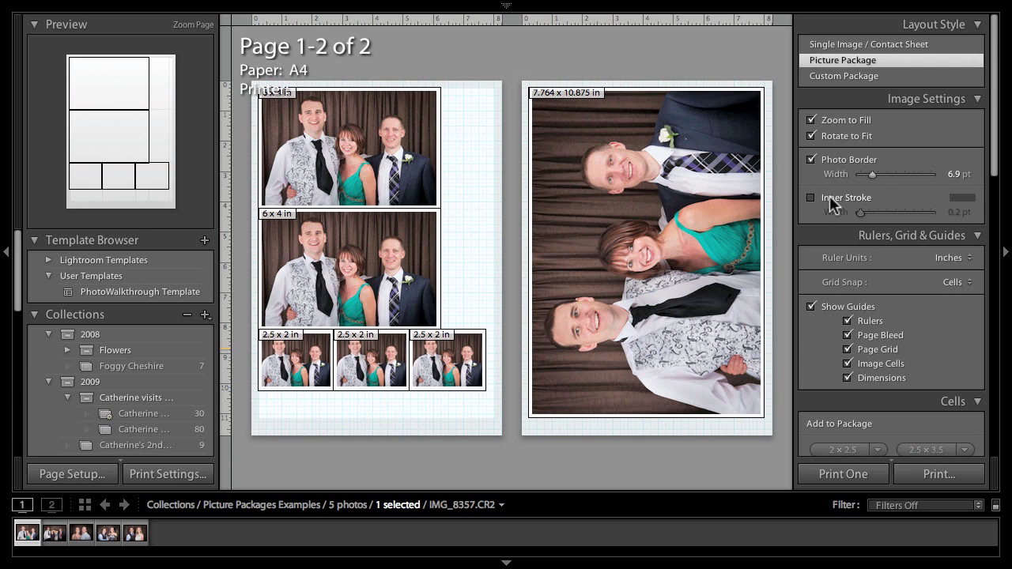
click(830, 197)
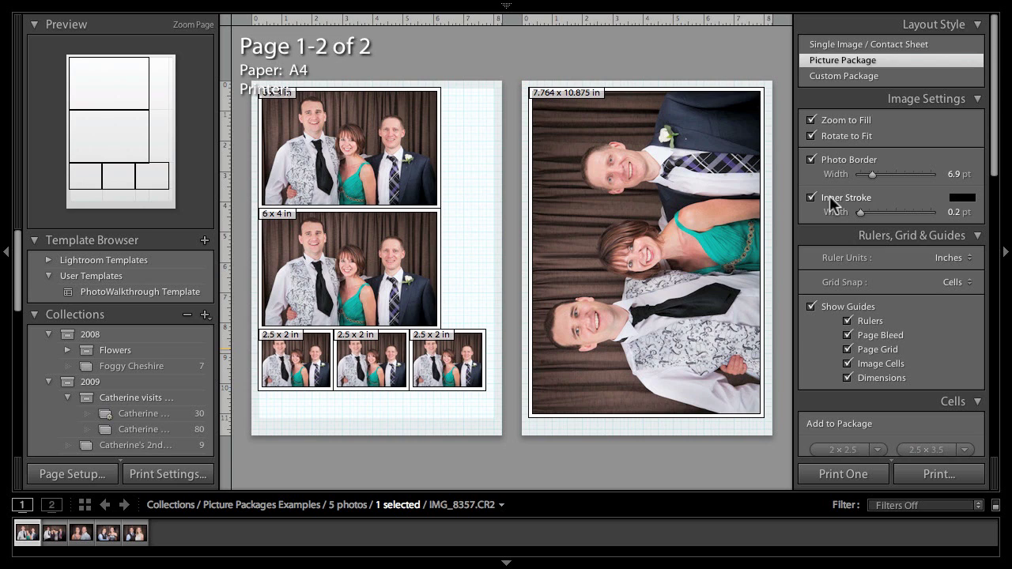
click(829, 196)
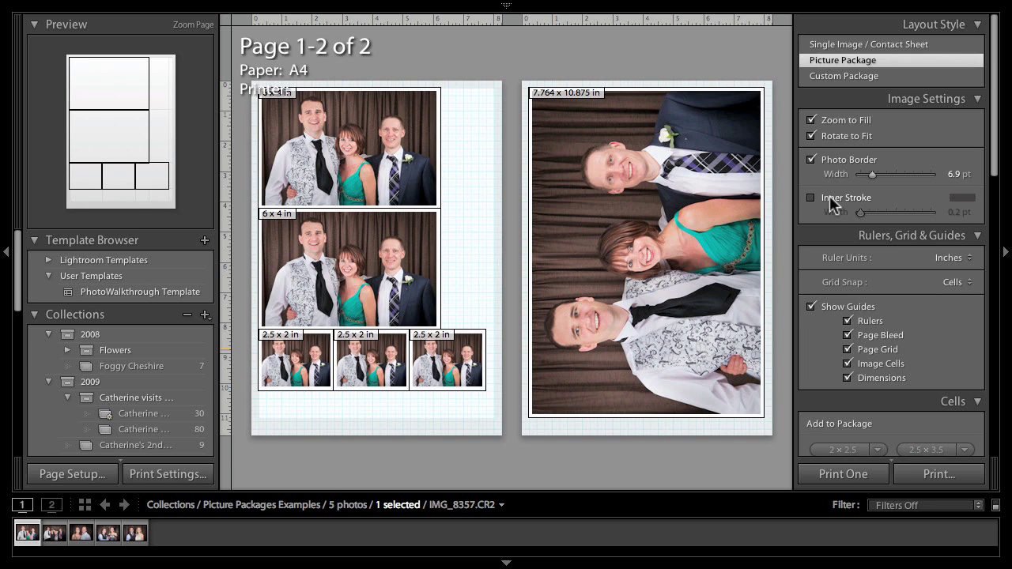
click(829, 195)
click(829, 195)
click(829, 195)
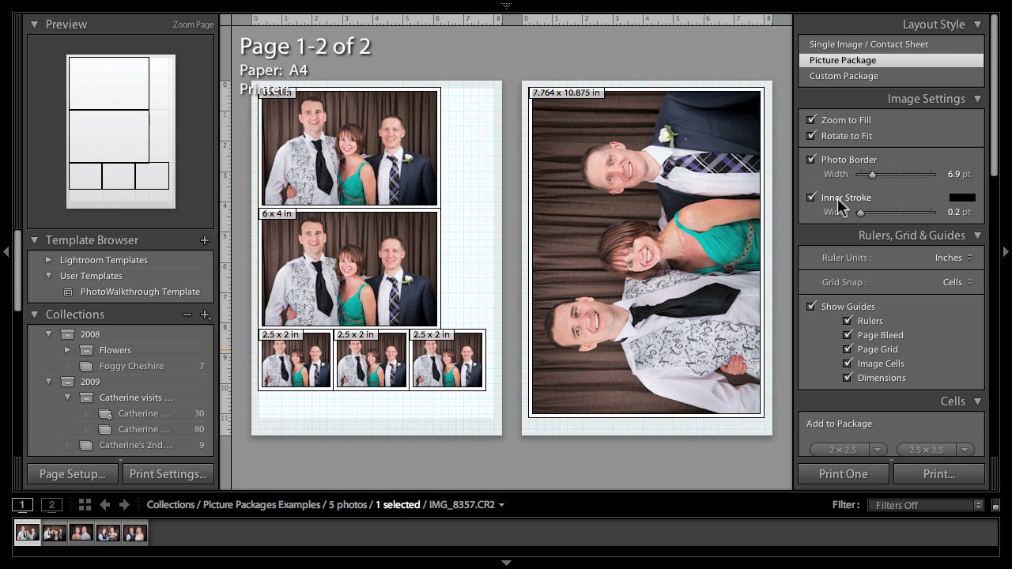
mouse_move(855, 208)
mouse_down()
mouse_move(915, 210)
mouse_move(860, 211)
mouse_up()
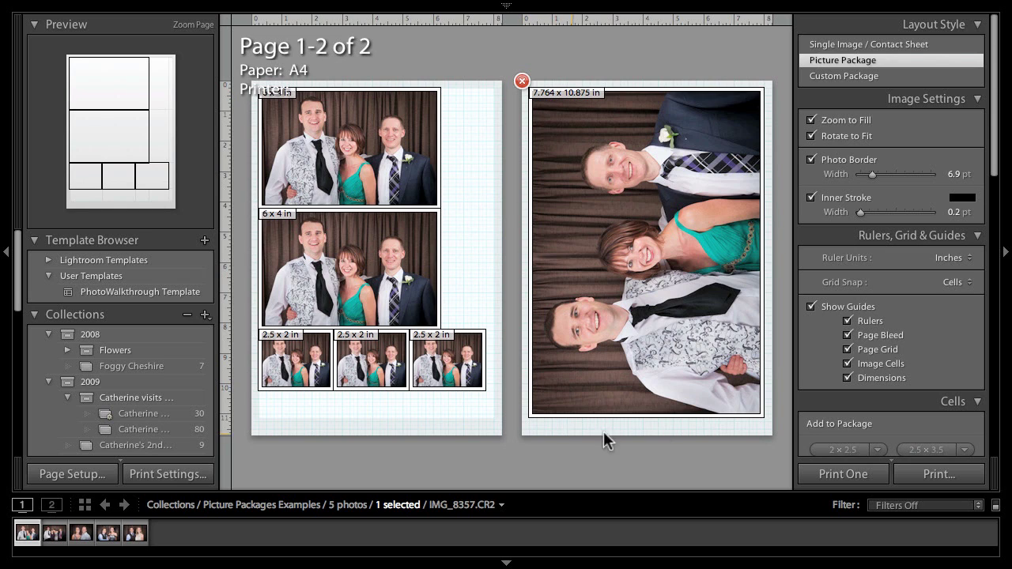
click(811, 135)
- Turn Show Guides off and back on to preview the pages without guides
scroll(838, 308, down, 2)
scroll(838, 309, down, 1)
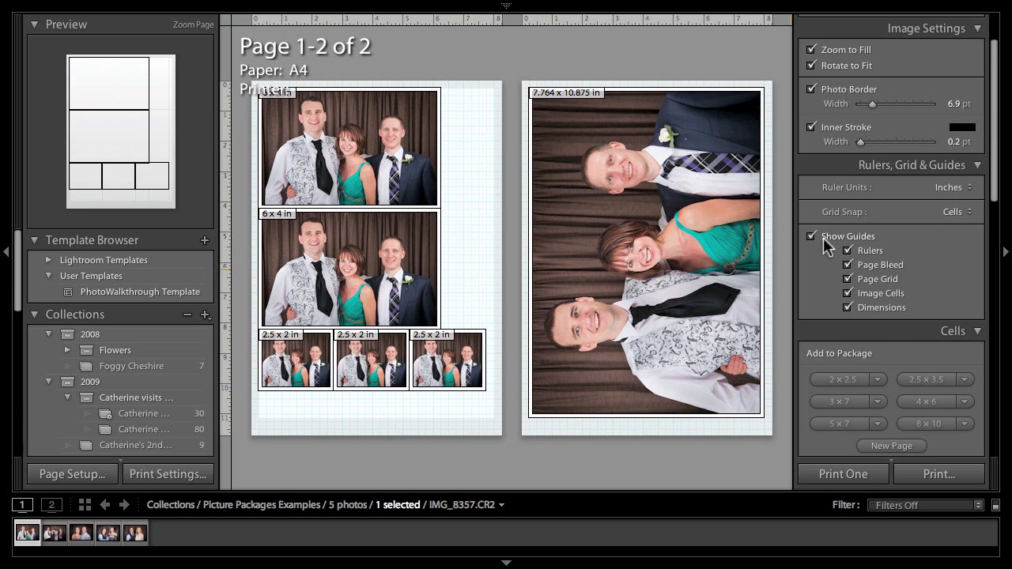
click(812, 235)
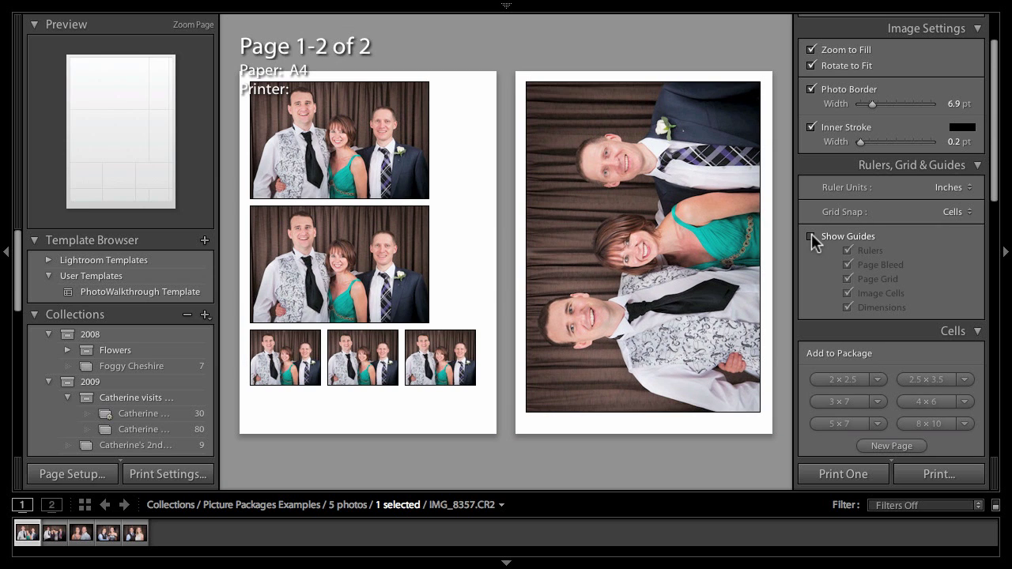
click(811, 236)
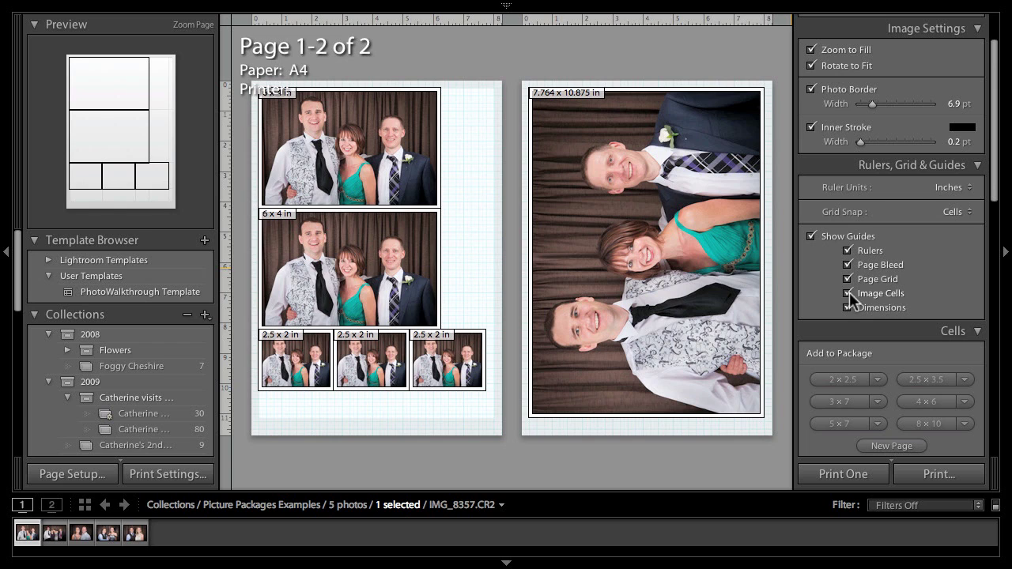
- Compare the pages with and without image cell outlines, leaving the outlines hidden
mouse_move(746, 409)
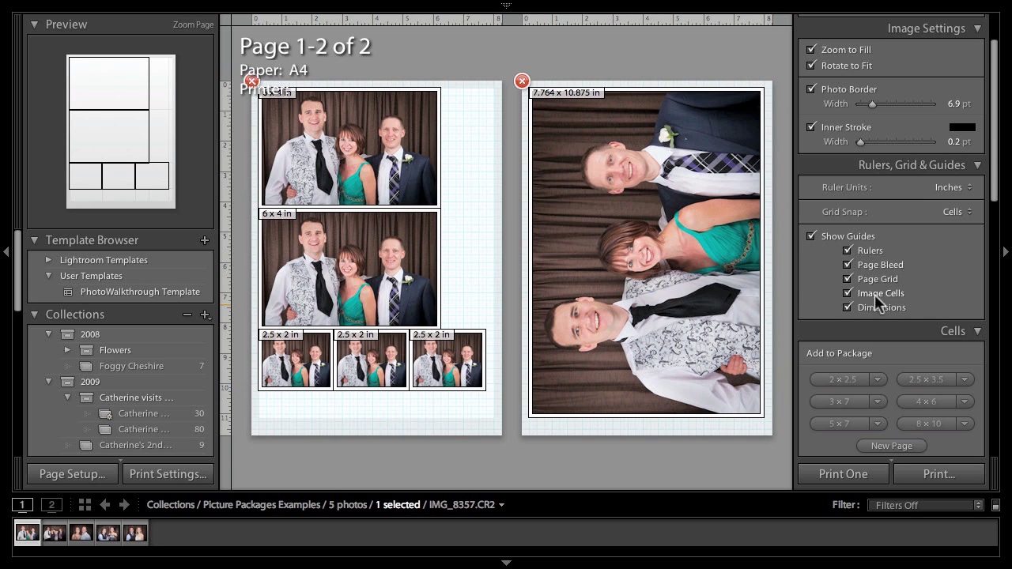
click(846, 291)
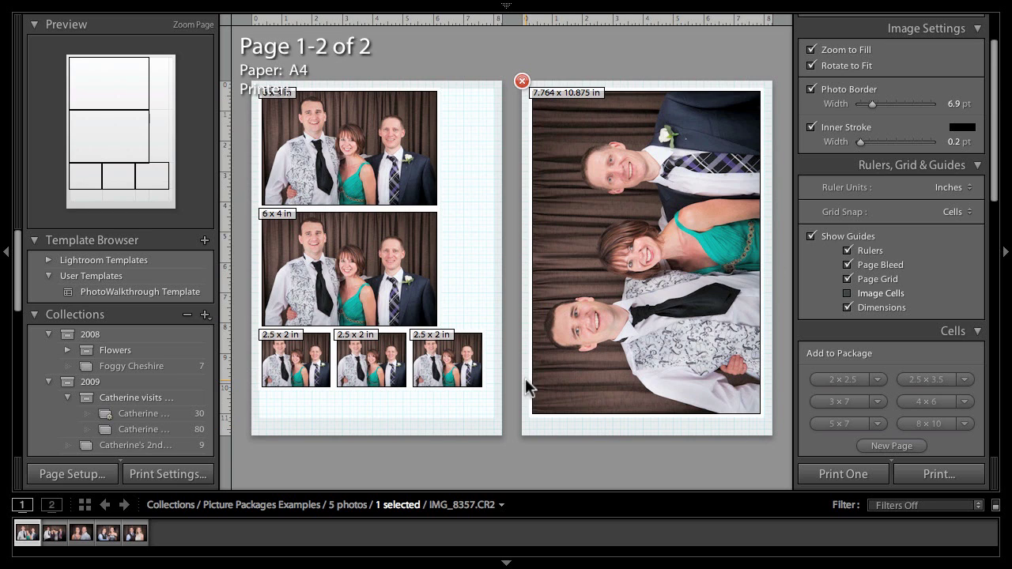
click(847, 294)
click(848, 294)
click(848, 293)
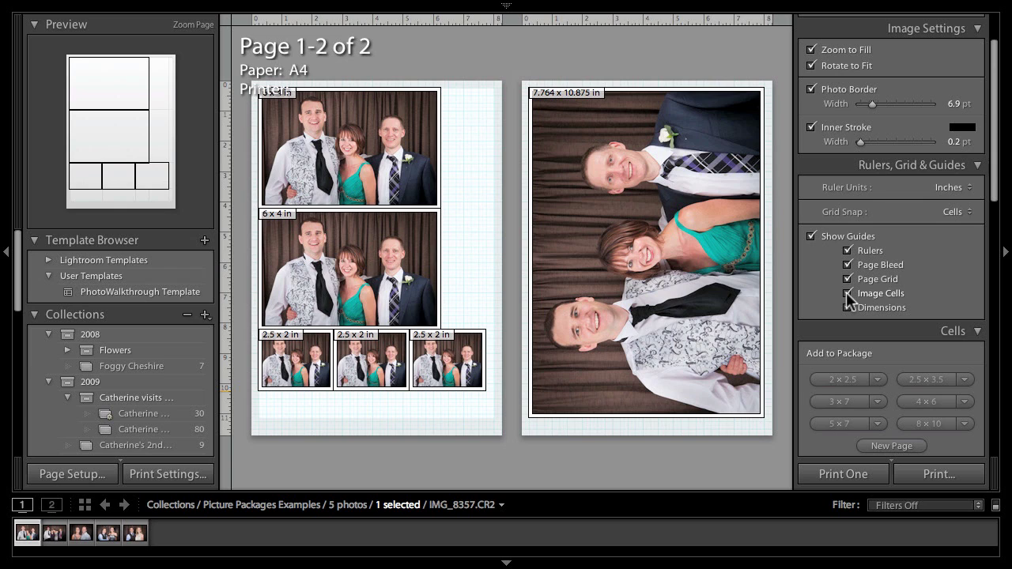
click(847, 293)
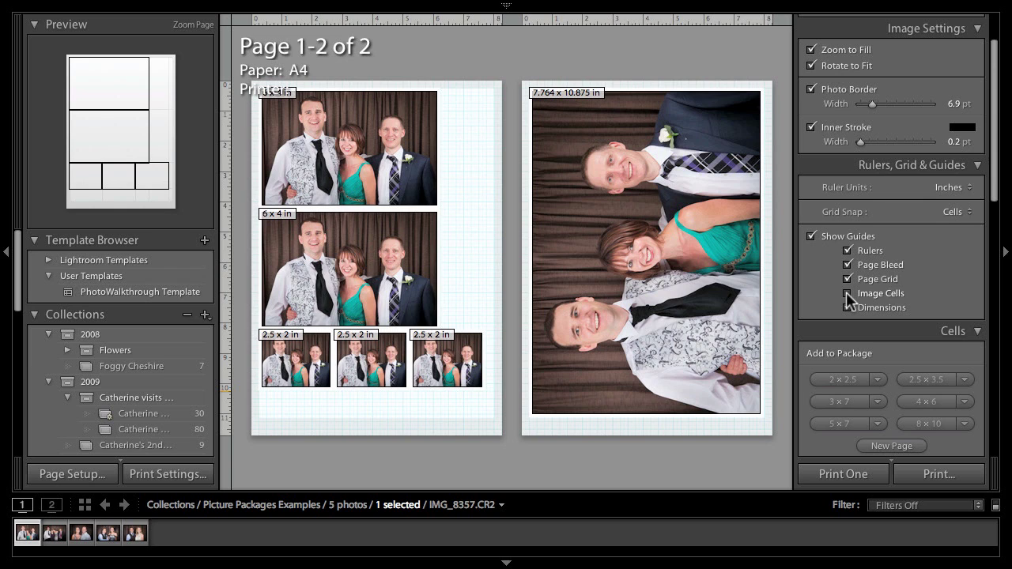
- Hide the page grid, bleed shading and rulers, comparing each before and after
click(847, 279)
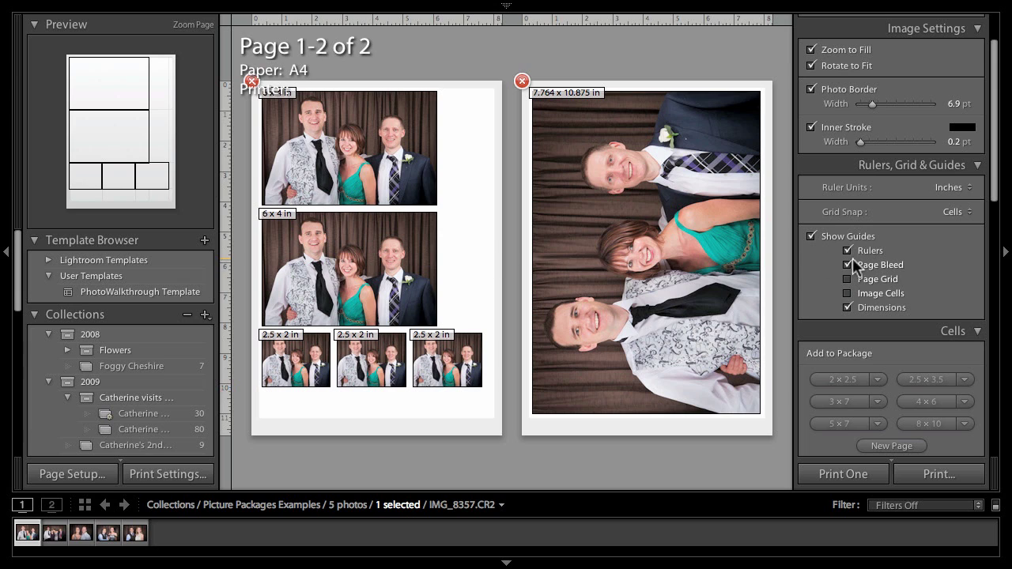
click(848, 265)
click(848, 264)
click(852, 260)
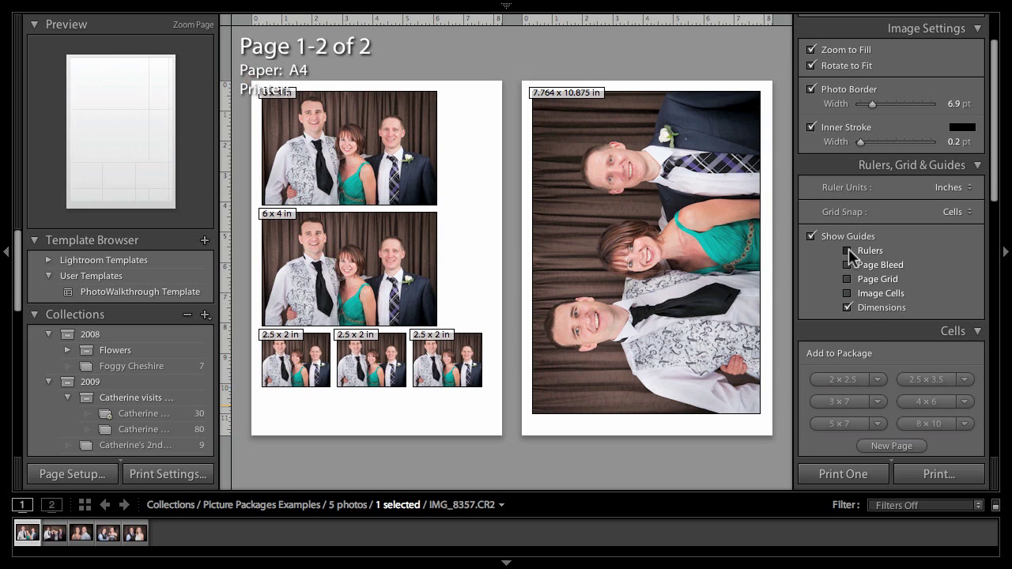
click(848, 248)
click(848, 248)
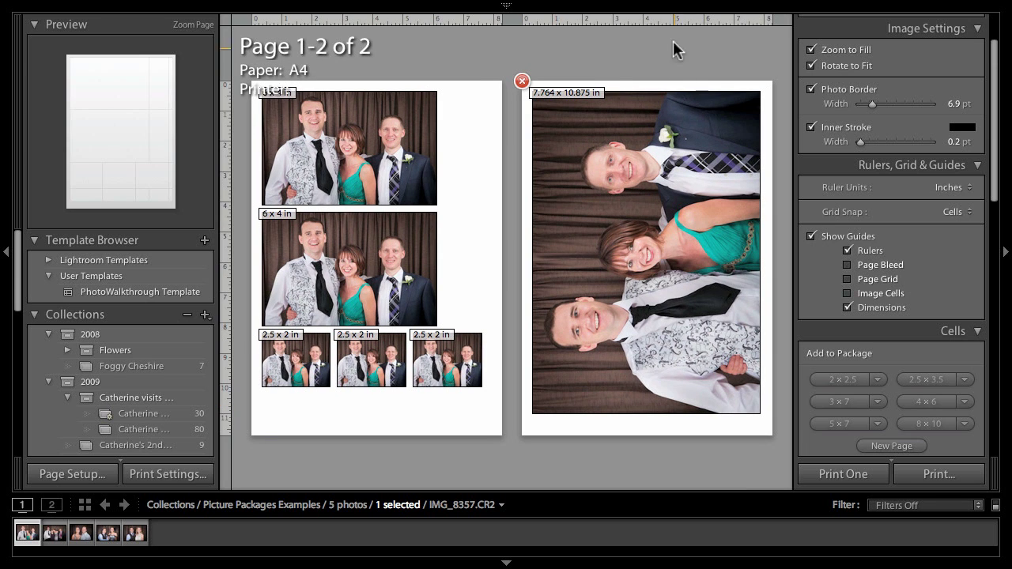
click(848, 251)
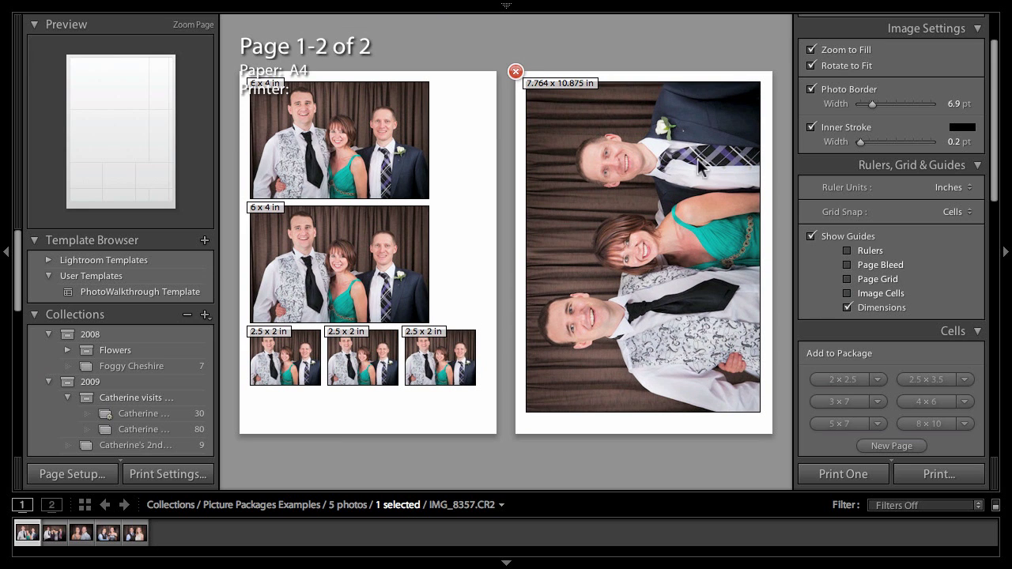
- Check the size labels, restore outlines, grid, bleed and rulers, then uncheck Show Guides
click(848, 307)
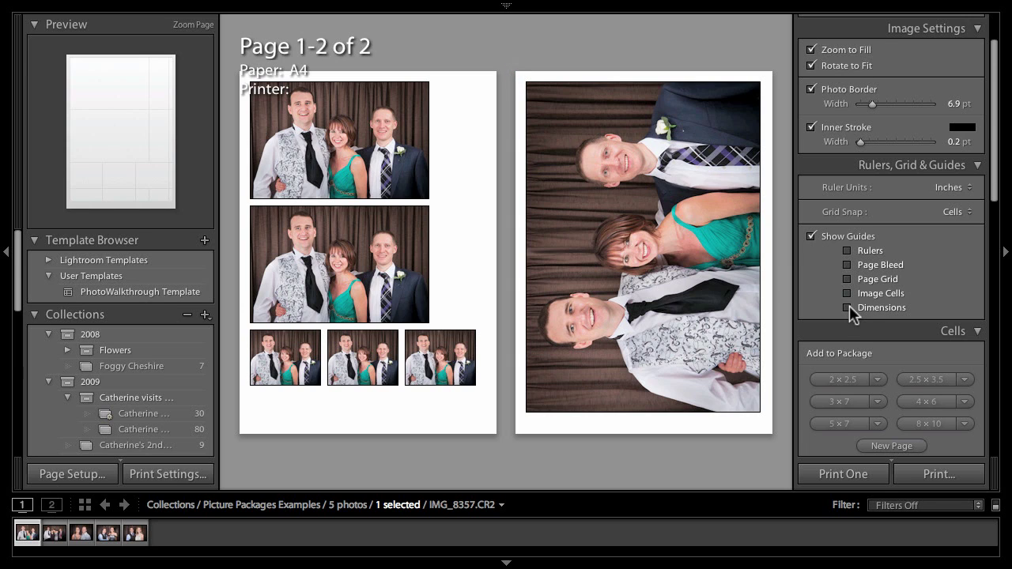
click(848, 307)
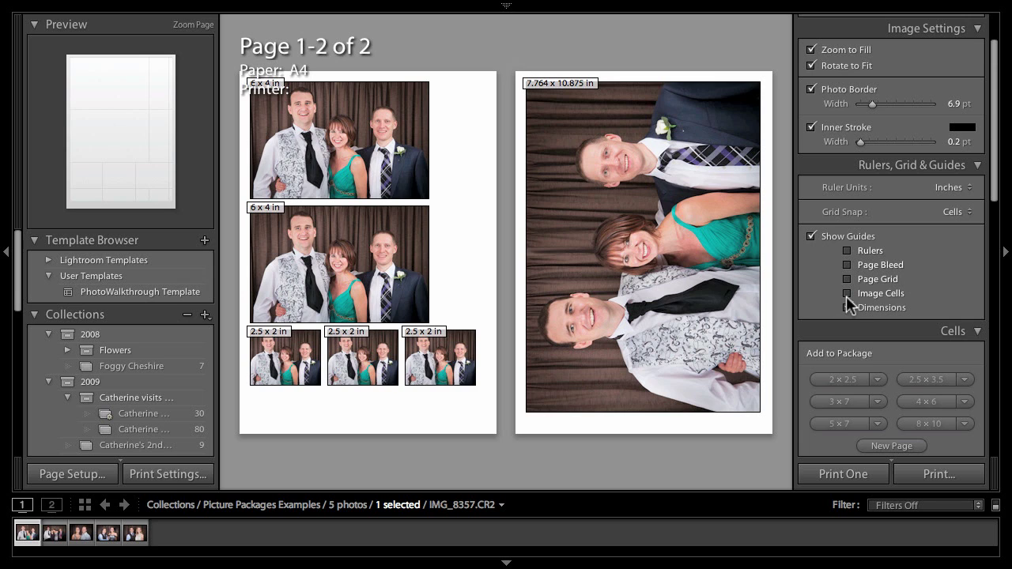
click(847, 293)
click(847, 279)
click(847, 265)
click(847, 251)
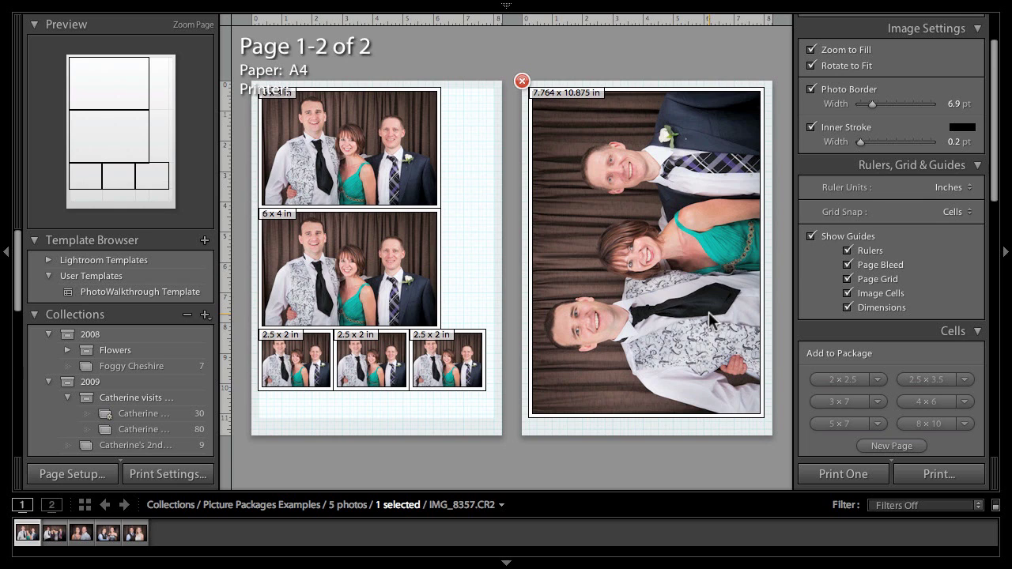
click(811, 235)
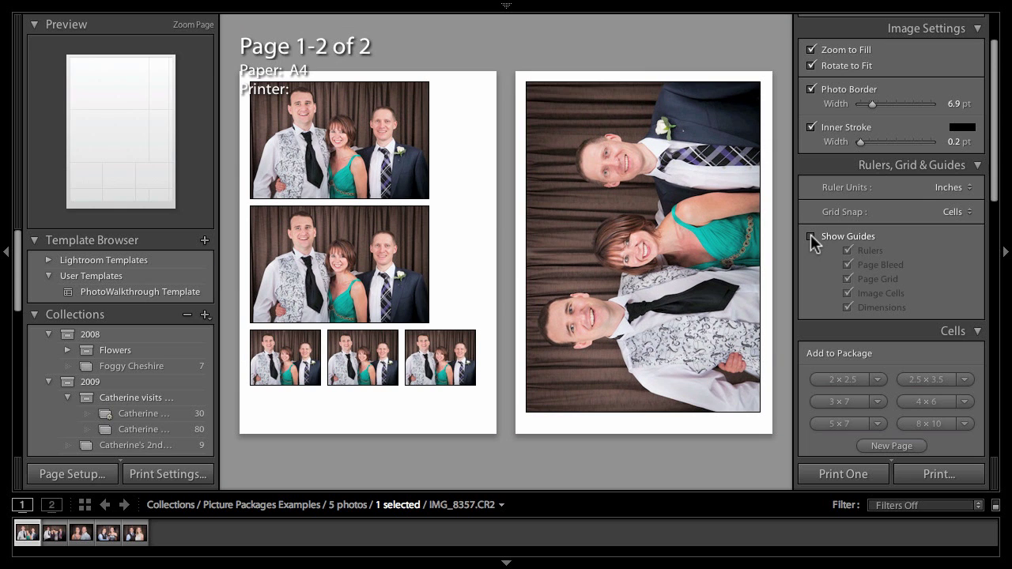